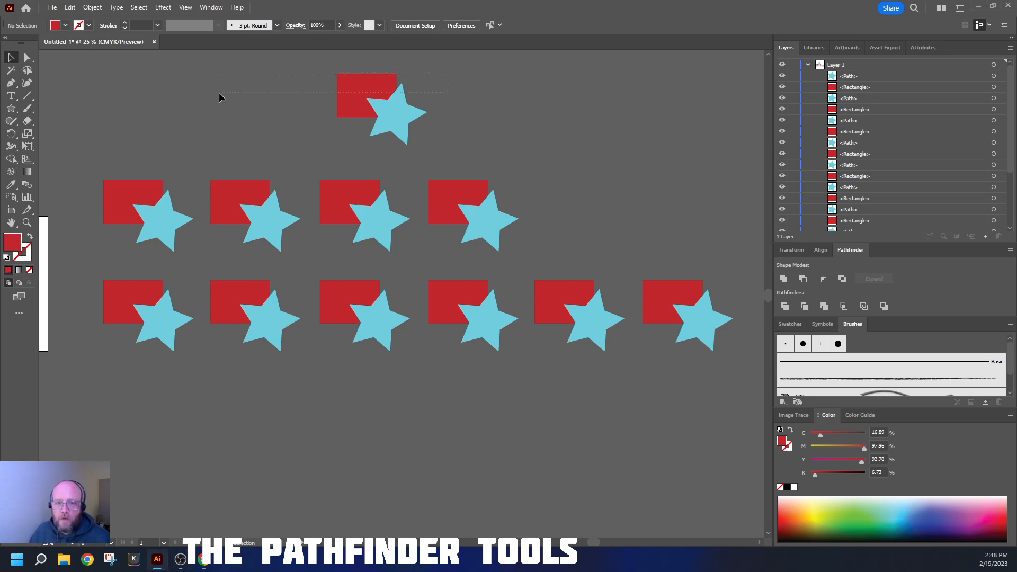
Step: Inspect the overlapping rectangle-and-star pairs in outline view and return to the normal colour preview
{"action": "left_click_drag", "start_coordinate": [227, 140], "coordinate": [446, 87]}
{"action": "left_click", "coordinate": [560, 126]}
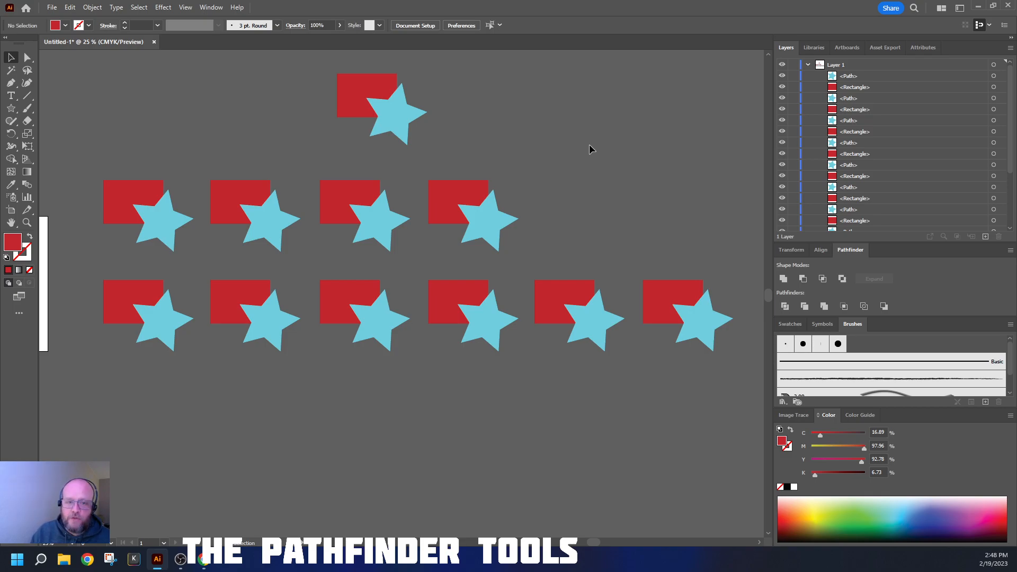
{"action": "key", "text": "ctrl+y"}
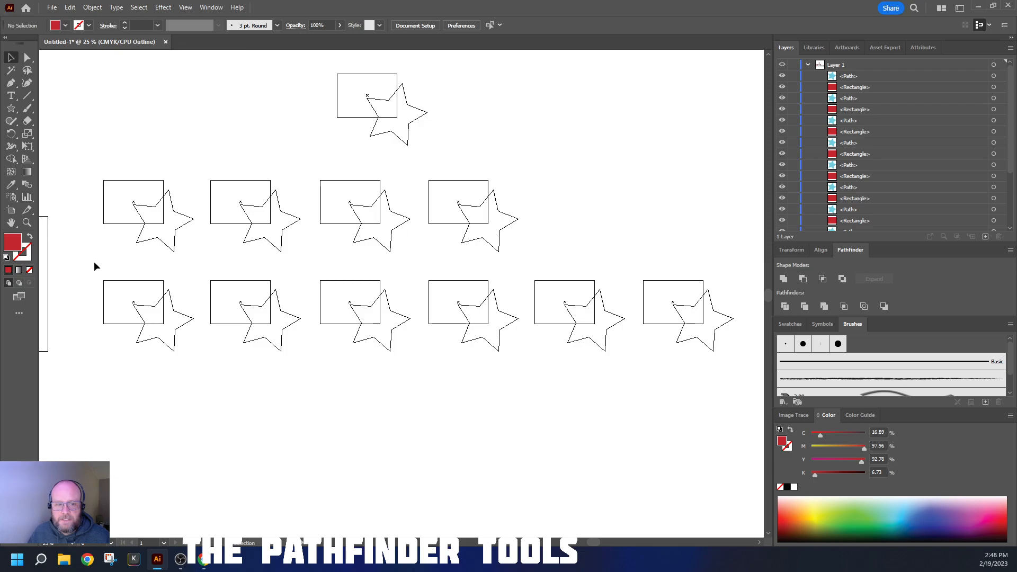
{"action": "key", "text": "ctrl+y"}
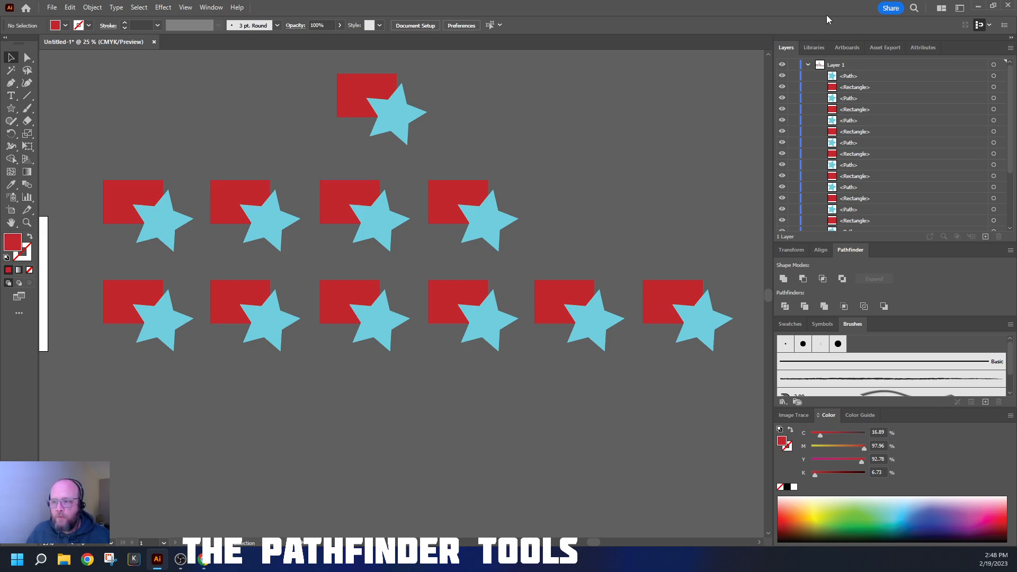
Step: Detach the Pathfinder panel so it floats over the canvas beside the top pair, and collapse the remaining docked panels
{"action": "left_click", "coordinate": [852, 250]}
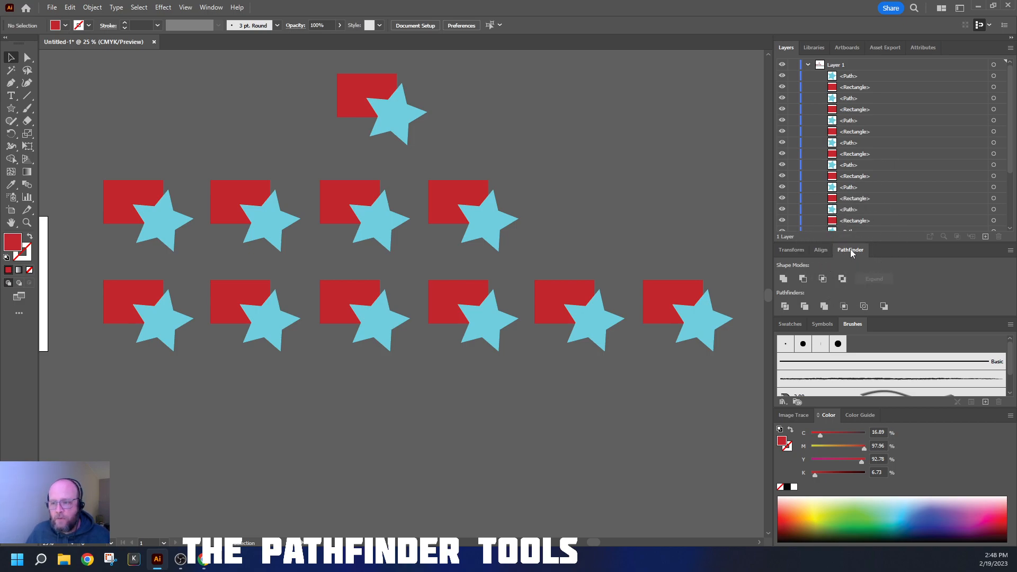
{"action": "left_click", "coordinate": [211, 7]}
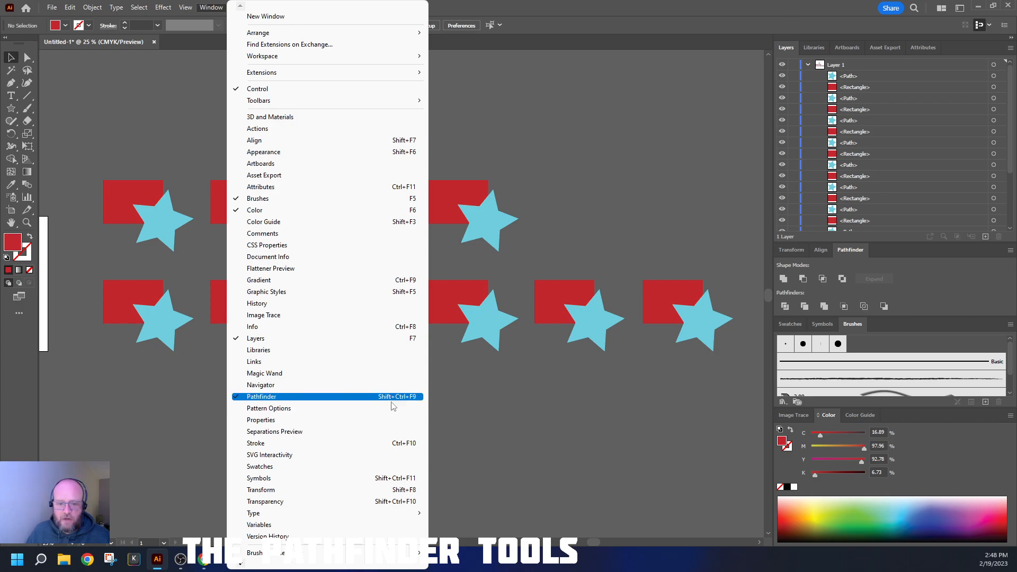
{"action": "left_click", "coordinate": [583, 106]}
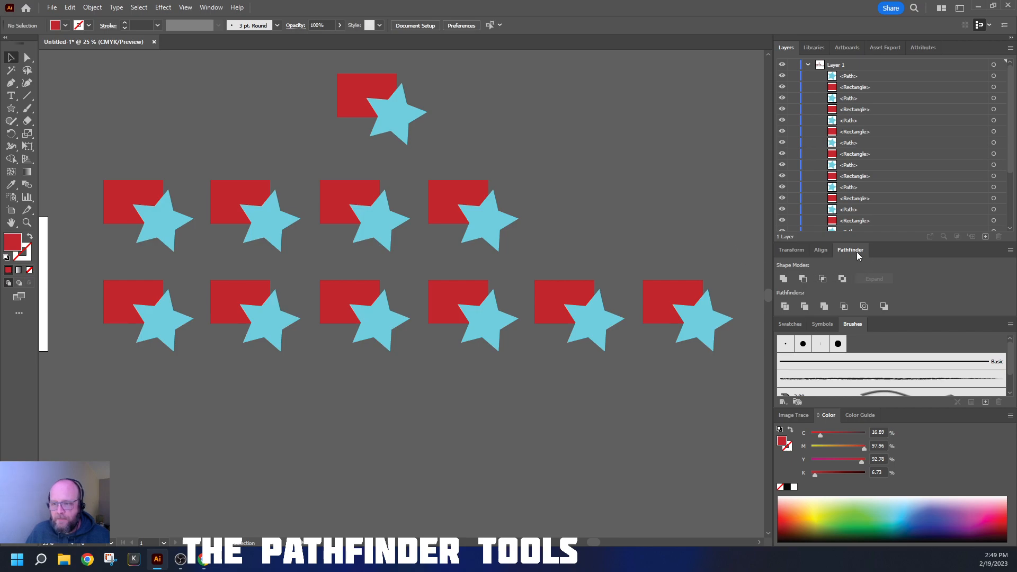
{"action": "left_click_drag", "start_coordinate": [854, 252], "coordinate": [518, 71]}
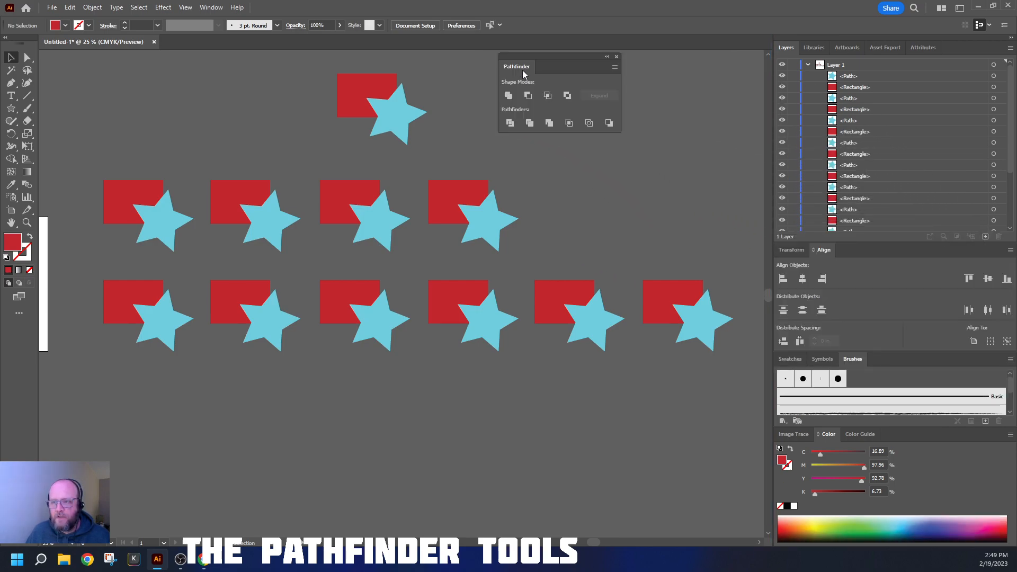
{"action": "left_click", "coordinate": [1011, 37]}
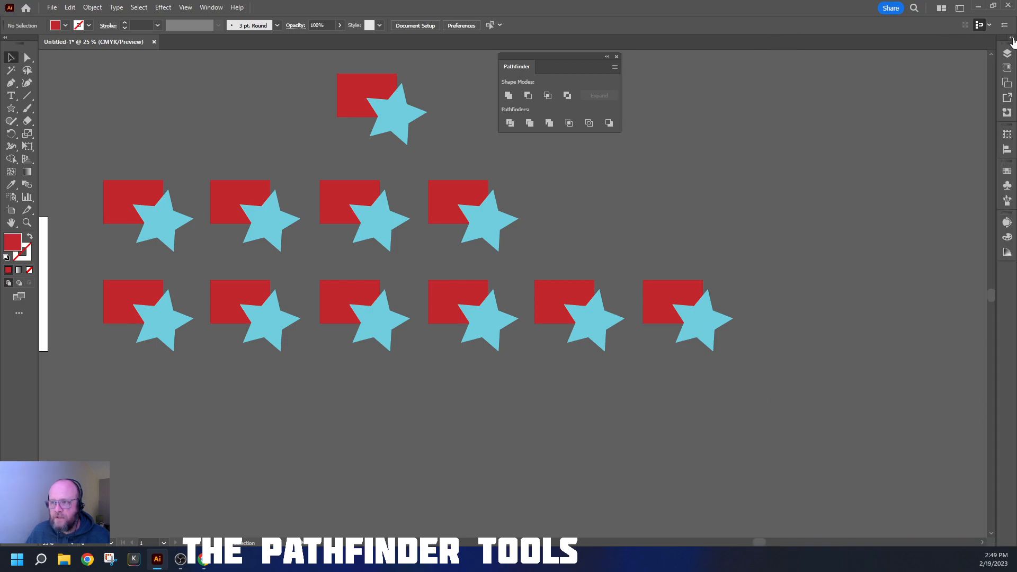
{"action": "left_click_drag", "start_coordinate": [564, 56], "coordinate": [606, 110]}
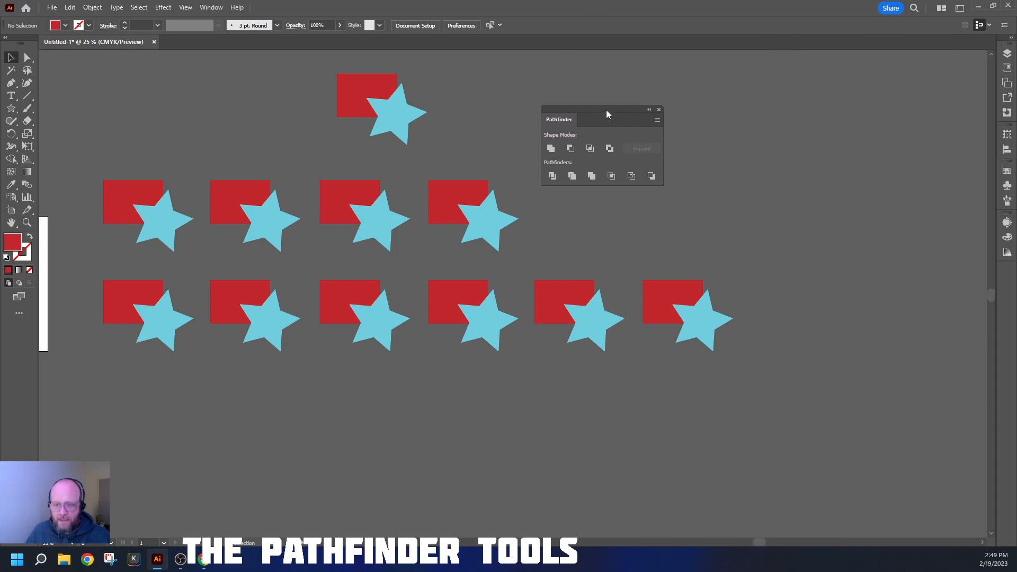
Step: Enlarge the view to 33.33% with all shape pairs visible, and place the floating Pathfinder panel in empty space beside the top pair
{"action": "left_click_drag", "start_coordinate": [483, 216], "coordinate": [477, 250]}
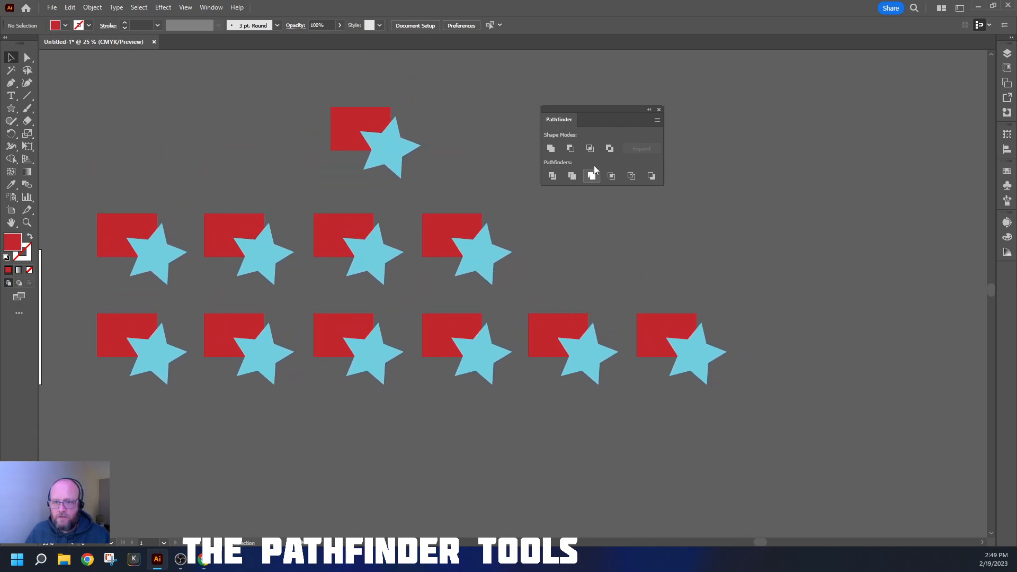
{"action": "left_click_drag", "start_coordinate": [610, 107], "coordinate": [609, 190]}
{"action": "key", "text": "ctrl+equal"}
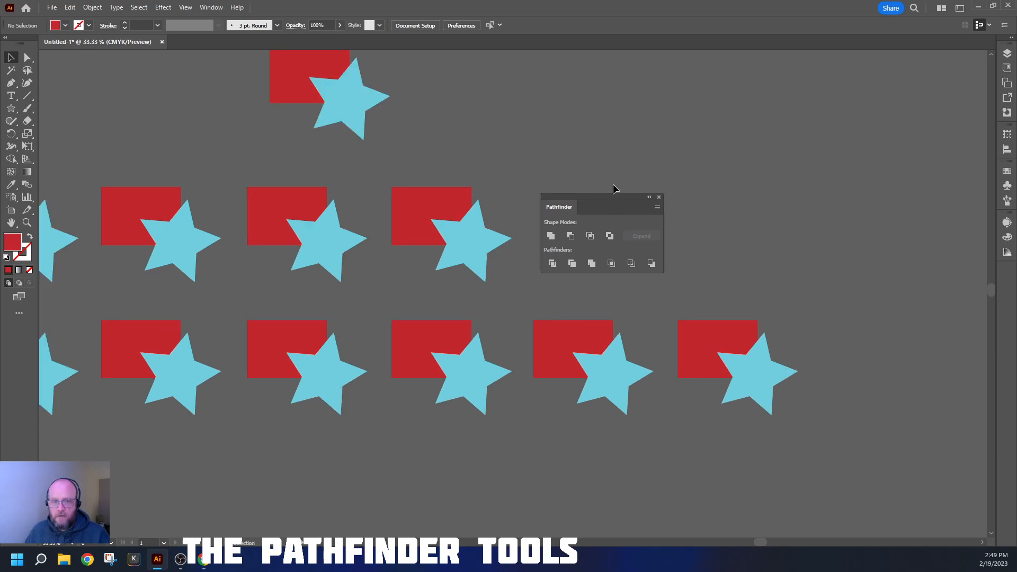
{"action": "scroll", "coordinate": [613, 183], "scroll_direction": "left", "scroll_amount": 3}
{"action": "left_click_drag", "start_coordinate": [601, 200], "coordinate": [727, 118]}
{"action": "scroll", "coordinate": [726, 96], "scroll_direction": "up", "scroll_amount": 1}
{"action": "scroll", "coordinate": [726, 96], "scroll_direction": "down", "scroll_amount": 1}
{"action": "scroll", "coordinate": [606, 103], "scroll_direction": "up", "scroll_amount": 2}
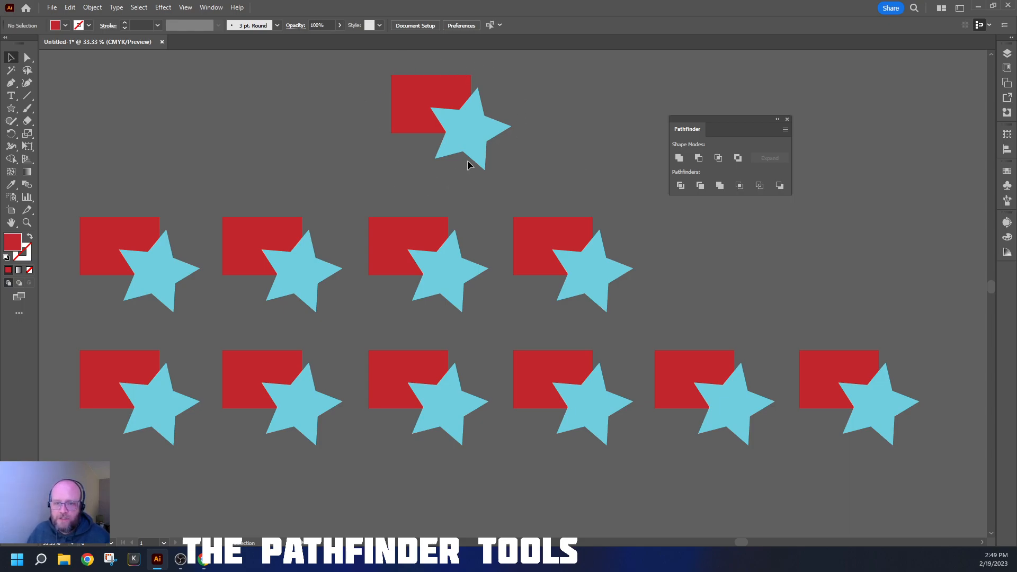
Step: Add the text label "Original:" and place it directly beside the rectangle of the top pair
{"action": "left_click", "coordinate": [10, 96]}
{"action": "left_click", "coordinate": [279, 102]}
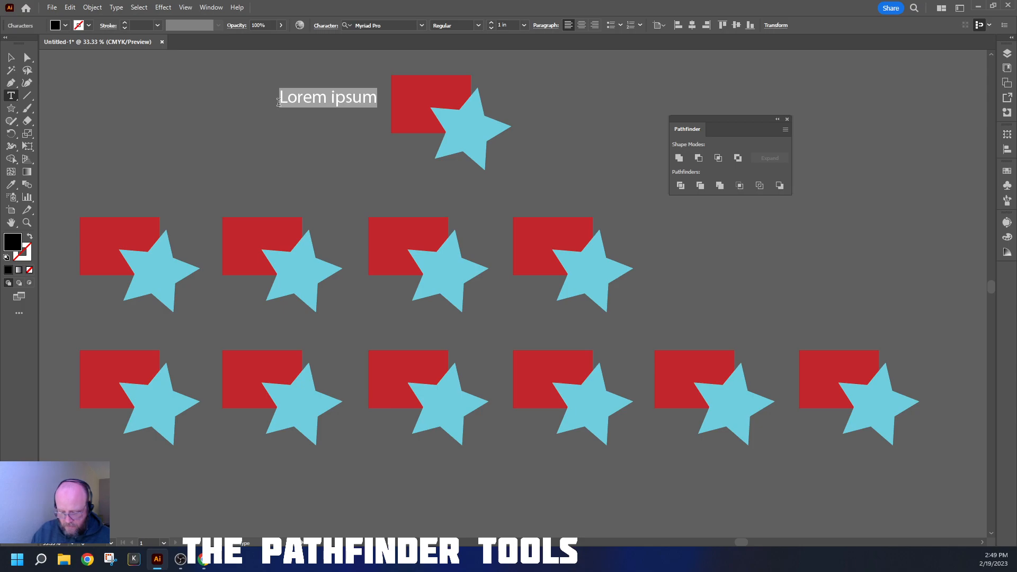
{"action": "type", "text": "Original;"}
{"action": "key", "text": "BackSpace"}
{"action": "type", "text": ":"}
{"action": "key", "text": "Escape"}
{"action": "left_click", "coordinate": [271, 133]}
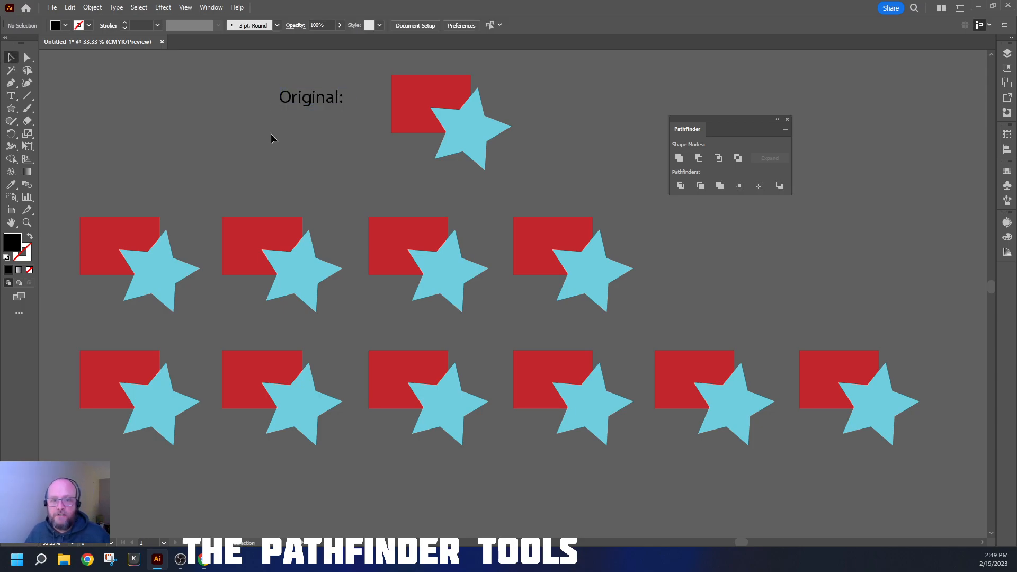
{"action": "left_click", "coordinate": [321, 100]}
{"action": "left_click_drag", "start_coordinate": [321, 98], "coordinate": [359, 107]}
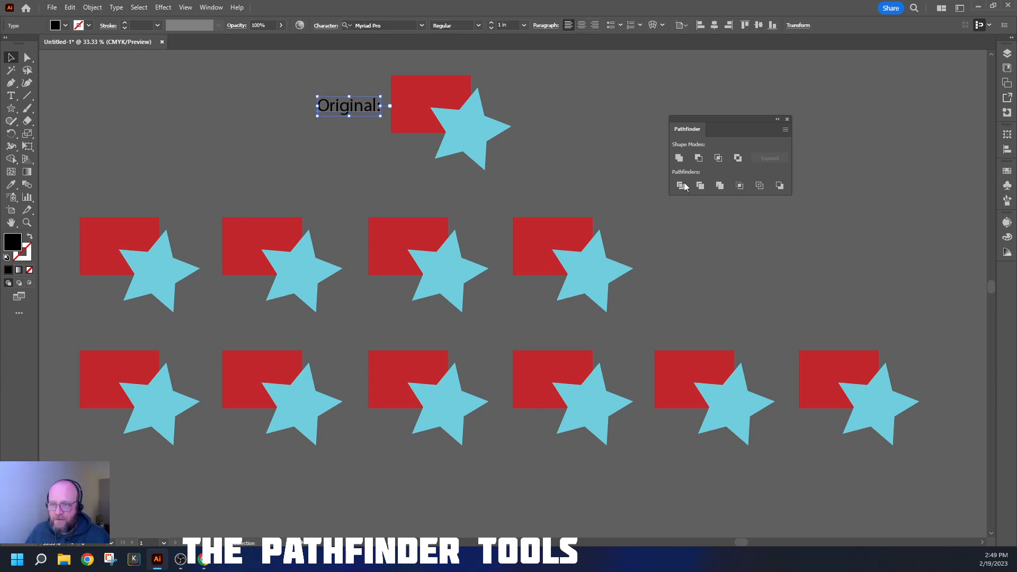
{"action": "left_click", "coordinate": [776, 237]}
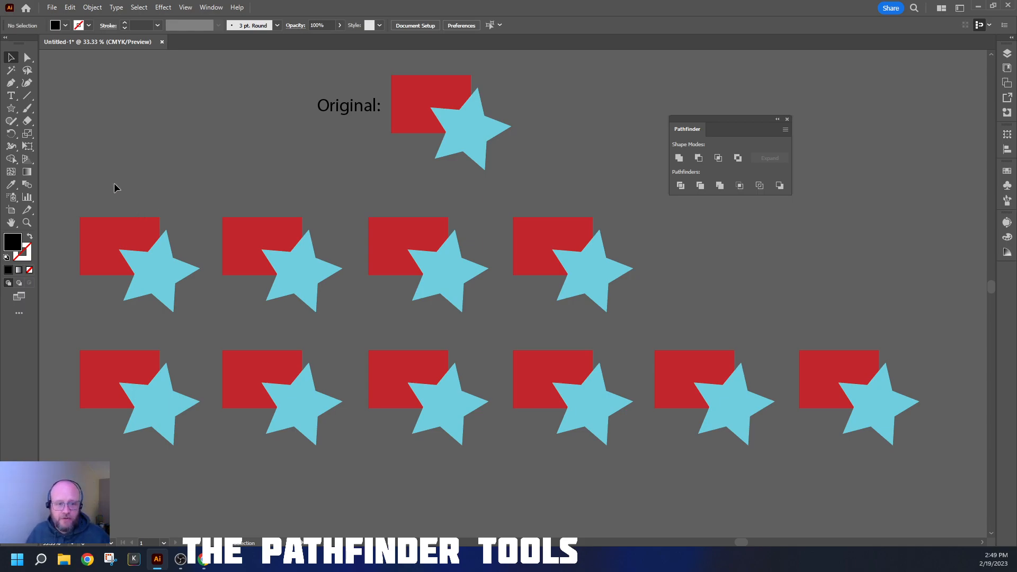
Step: Unite the rectangle and star of the first pair in the middle row, and check the merged shape in outline view
{"action": "left_click_drag", "start_coordinate": [202, 314], "coordinate": [208, 326]}
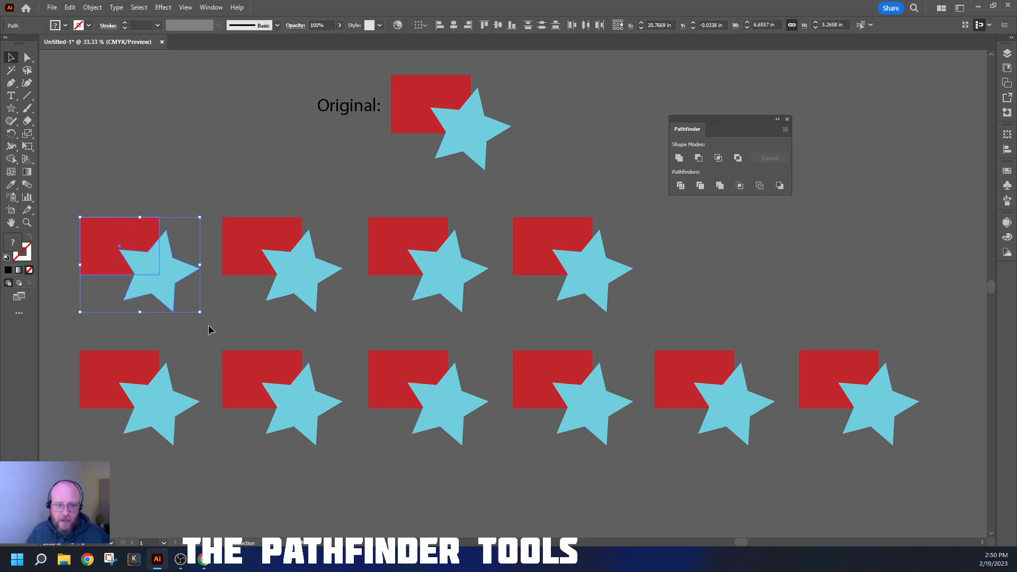
{"action": "left_click", "coordinate": [208, 330]}
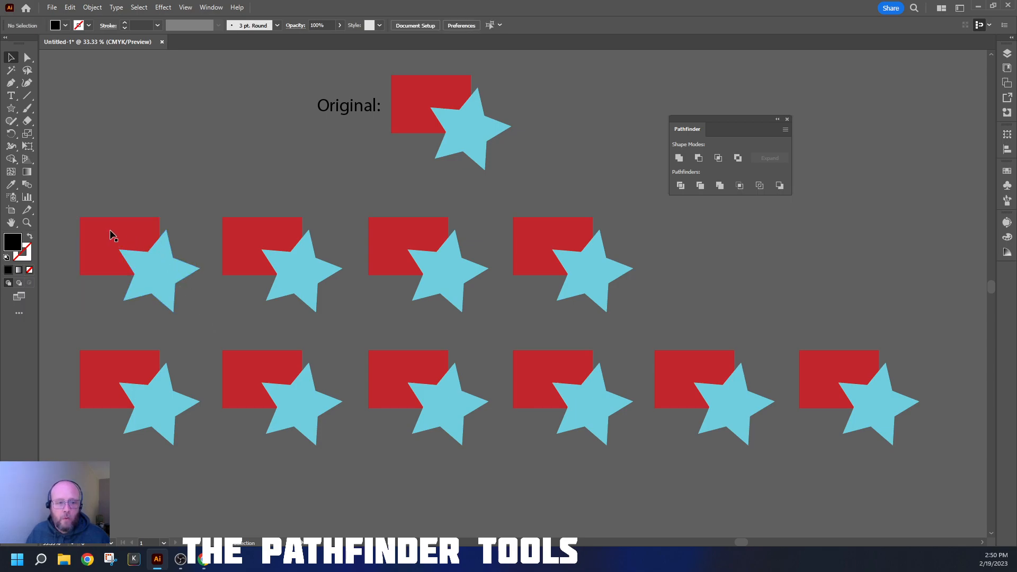
{"action": "left_click", "coordinate": [99, 235]}
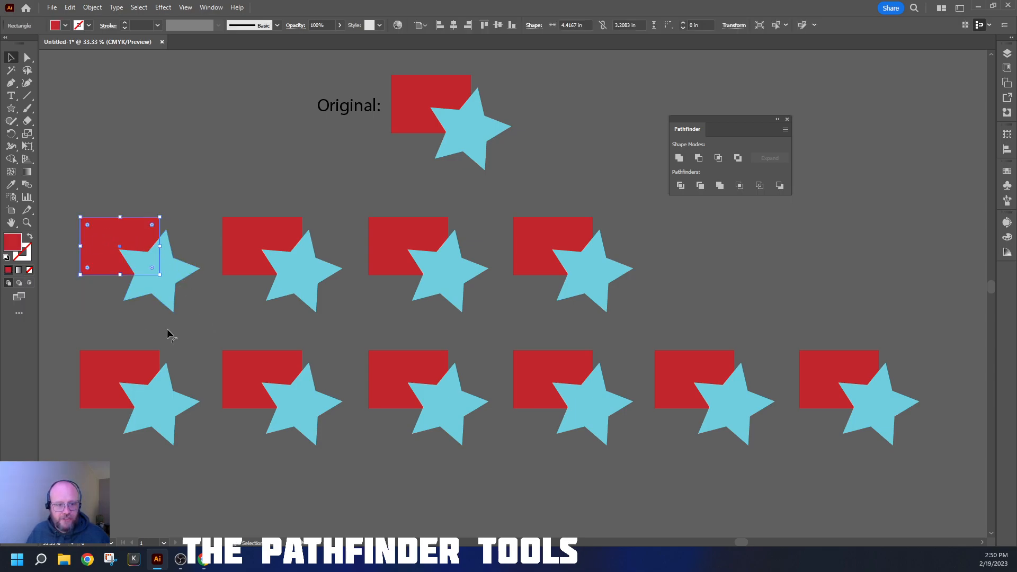
{"action": "left_click", "coordinate": [170, 283], "text": "shift"}
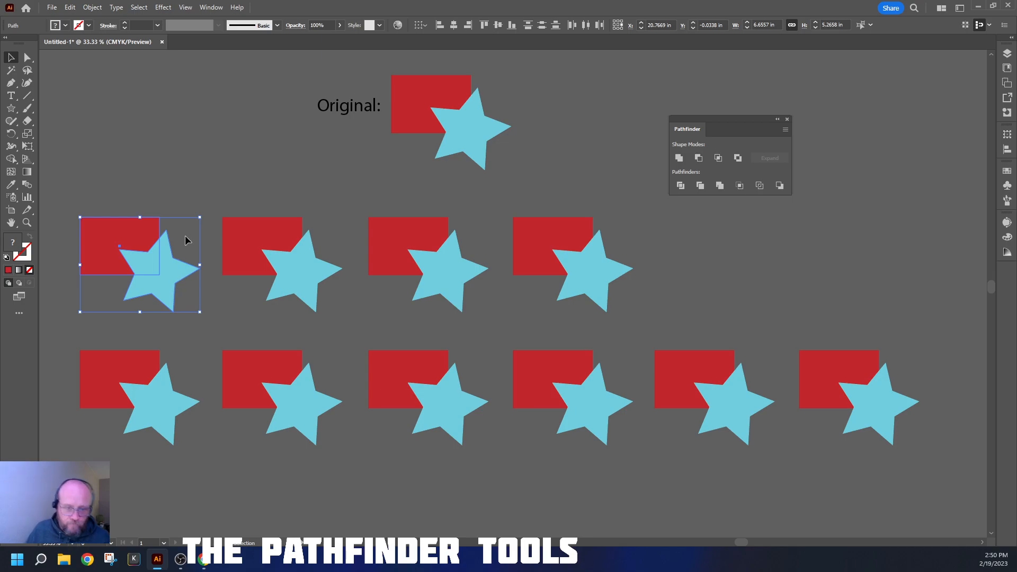
{"action": "left_click_drag", "start_coordinate": [189, 175], "coordinate": [184, 212]}
{"action": "left_click_drag", "start_coordinate": [103, 301], "coordinate": [104, 300]}
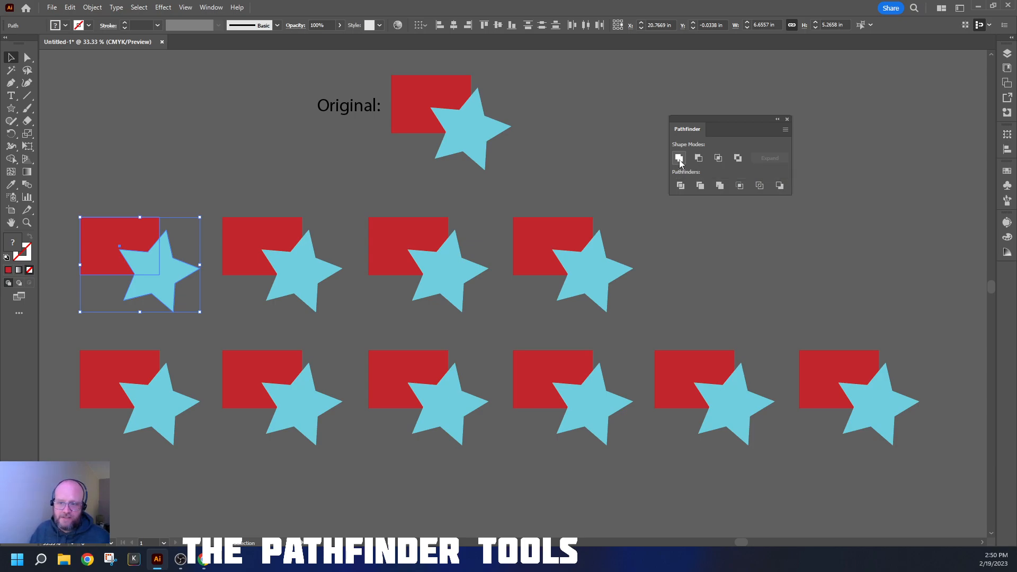
{"action": "left_click", "coordinate": [680, 161]}
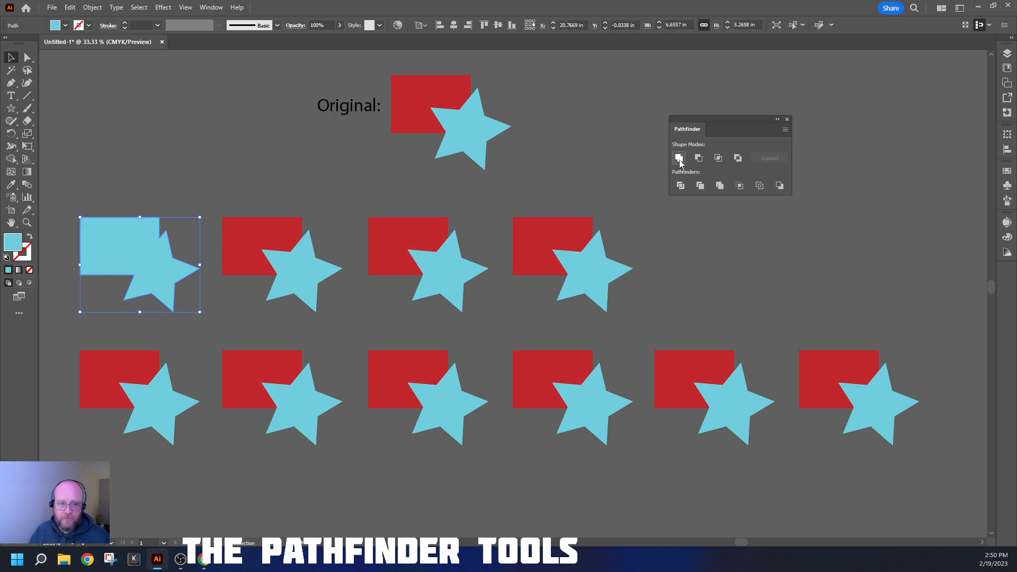
{"action": "left_click", "coordinate": [163, 156]}
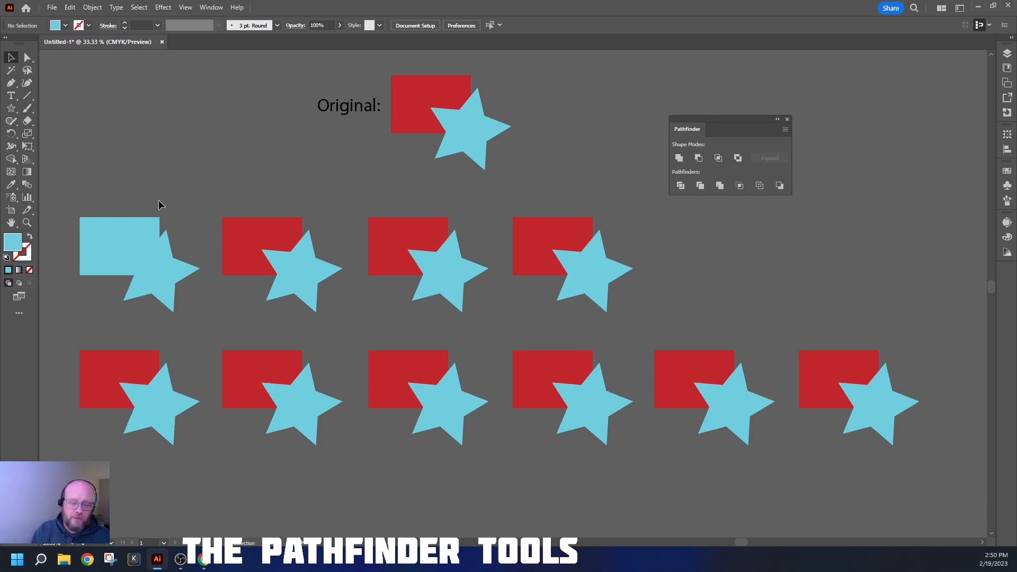
{"action": "key", "text": "ctrl+y"}
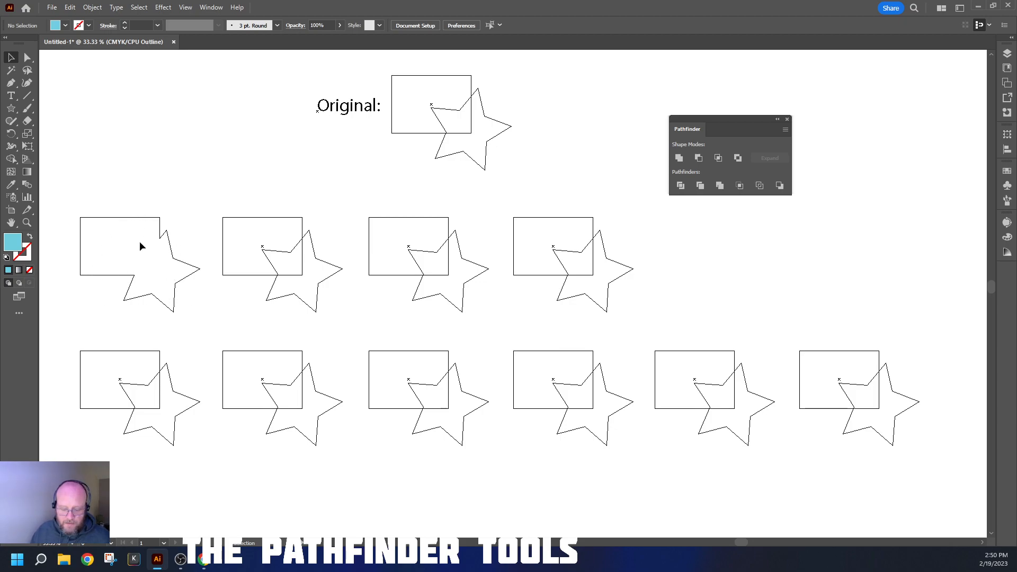
{"action": "key", "text": "ctrl+y"}
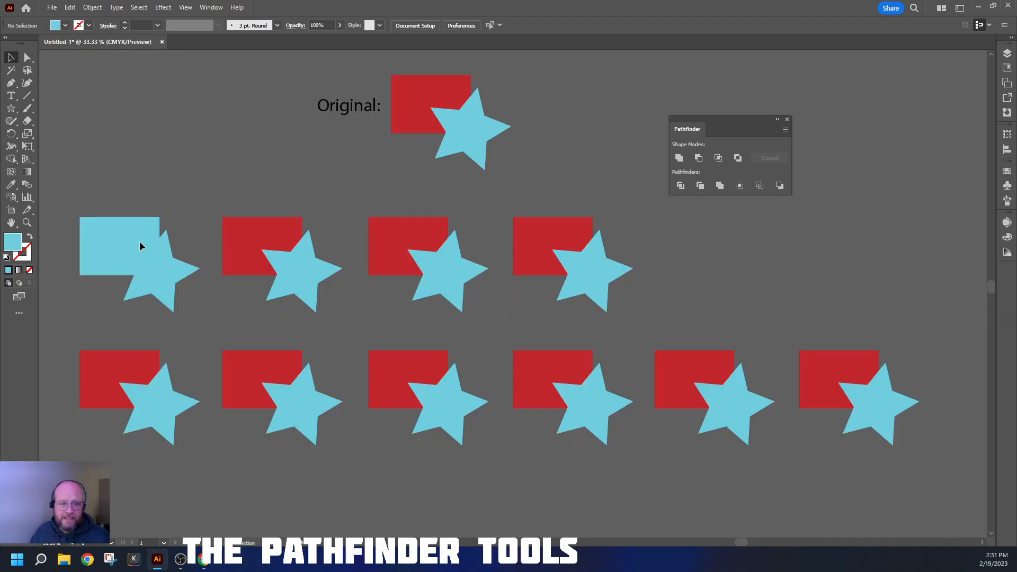
Step: Try out different fill swatches on the united shape in the middle row
{"action": "left_click", "coordinate": [142, 247]}
{"action": "left_click", "coordinate": [63, 26]}
{"action": "left_click", "coordinate": [81, 58]}
{"action": "left_click", "coordinate": [89, 43]}
{"action": "left_click", "coordinate": [72, 43]}
{"action": "left_click", "coordinate": [60, 43]}
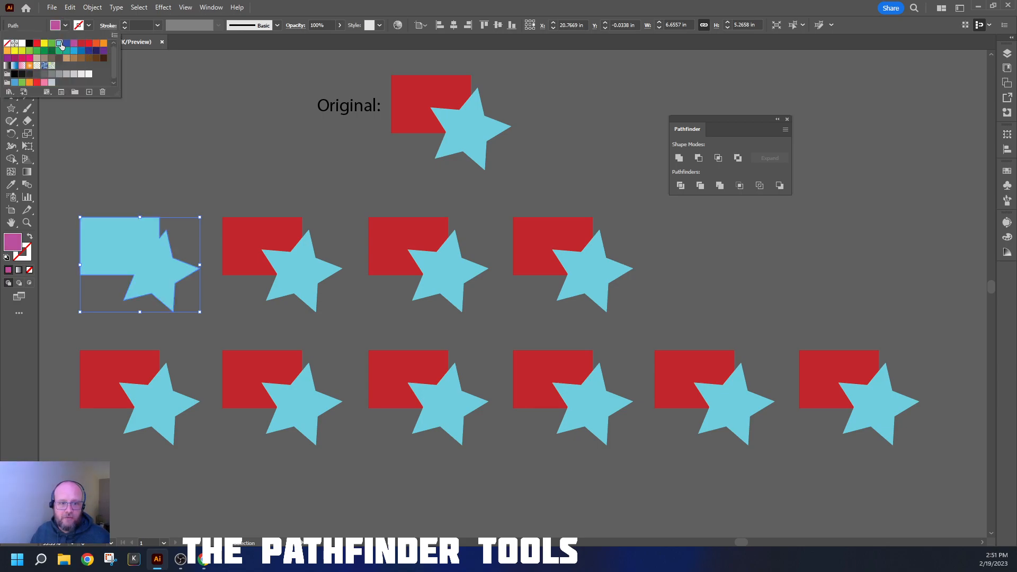
{"action": "left_click", "coordinate": [150, 145]}
{"action": "left_click", "coordinate": [150, 146]}
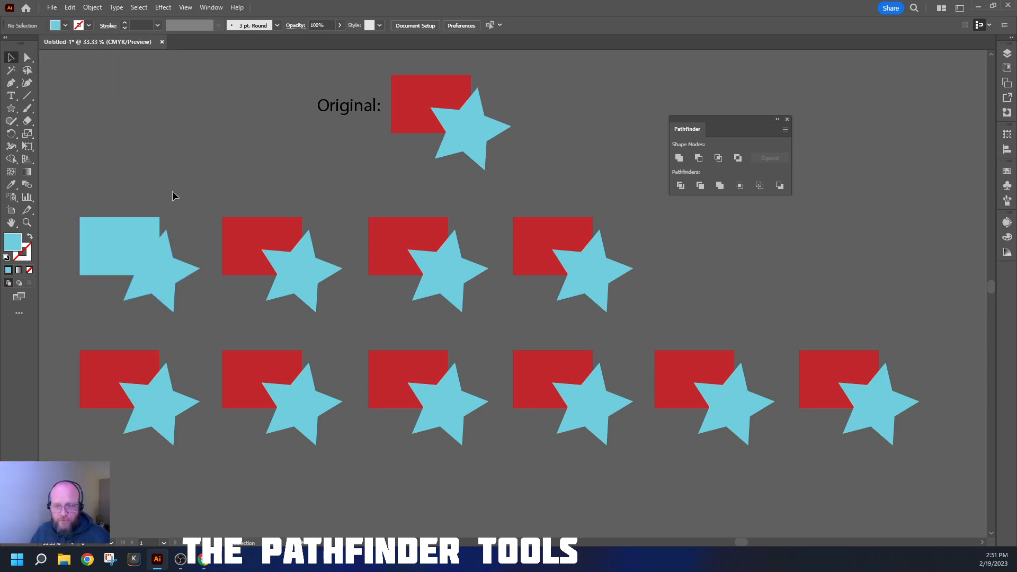
Step: Add the text label "Unite" above the united shape in the middle row
{"action": "left_click", "coordinate": [11, 97]}
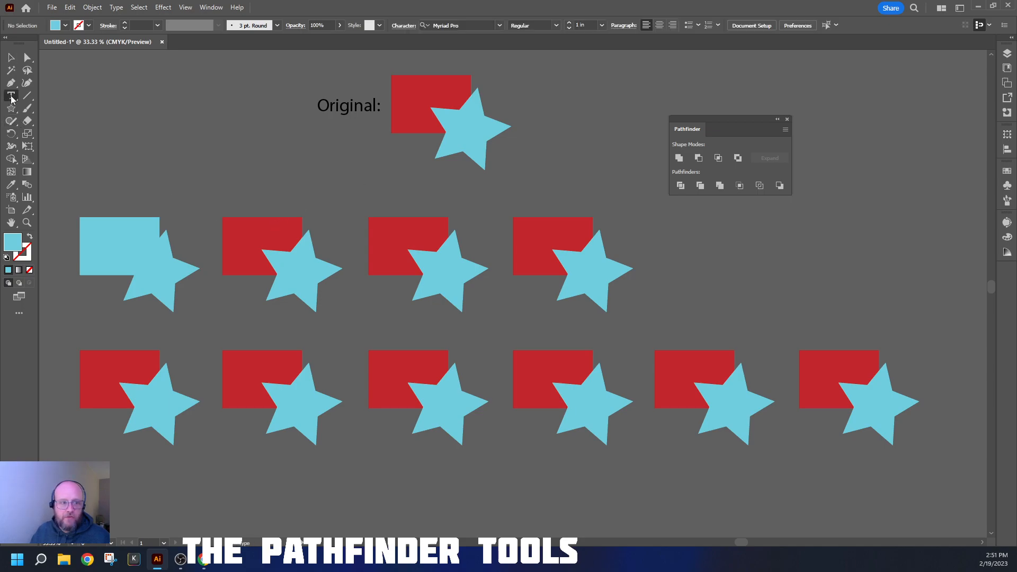
{"action": "left_click", "coordinate": [103, 197]}
{"action": "type", "text": "Uniue"}
{"action": "key", "text": "BackSpace"}
{"action": "key", "text": "BackSpace"}
{"action": "type", "text": "te"}
{"action": "key", "text": "Escape"}
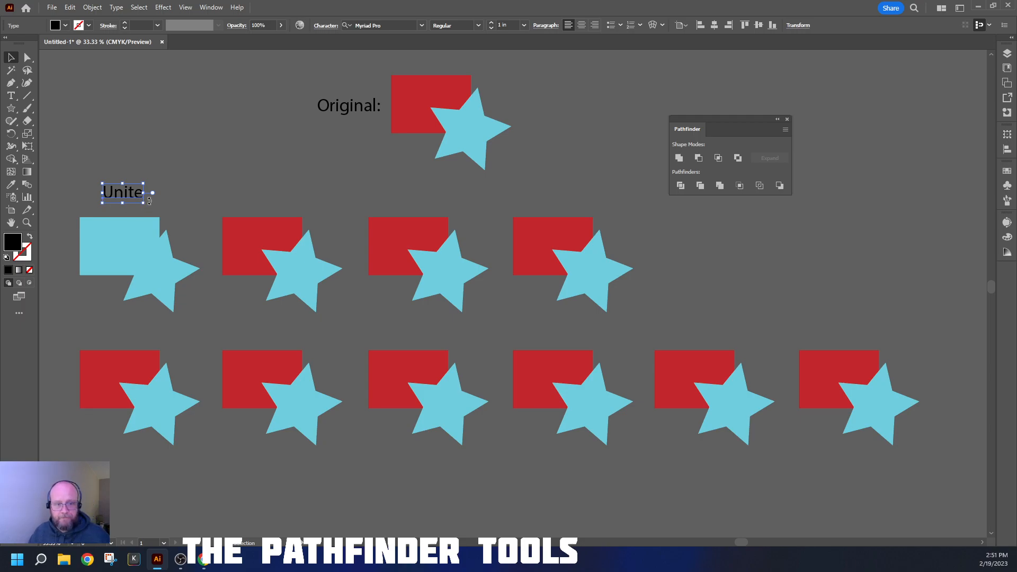
{"action": "left_click", "coordinate": [297, 201]}
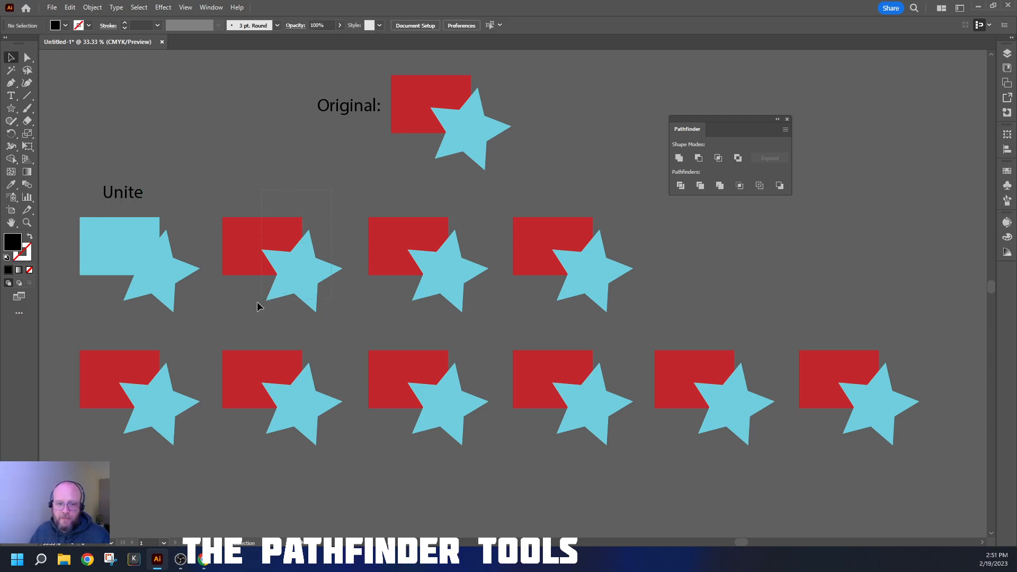
Step: Apply Minus Front to the second rectangle-and-star pair in the middle row, and check the cut shape in outline view
{"action": "left_click_drag", "start_coordinate": [230, 313], "coordinate": [230, 313]}
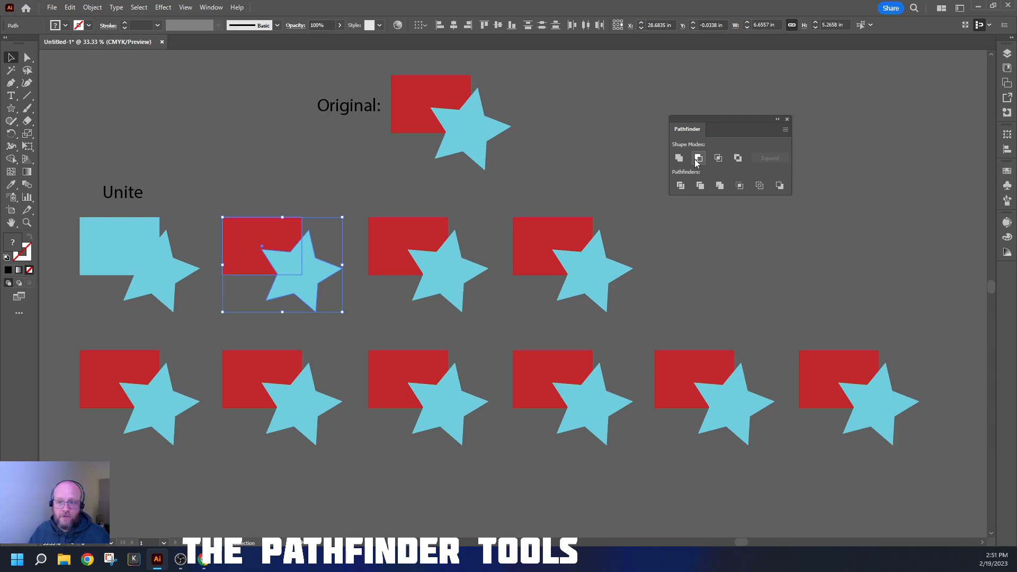
{"action": "left_click", "coordinate": [697, 159]}
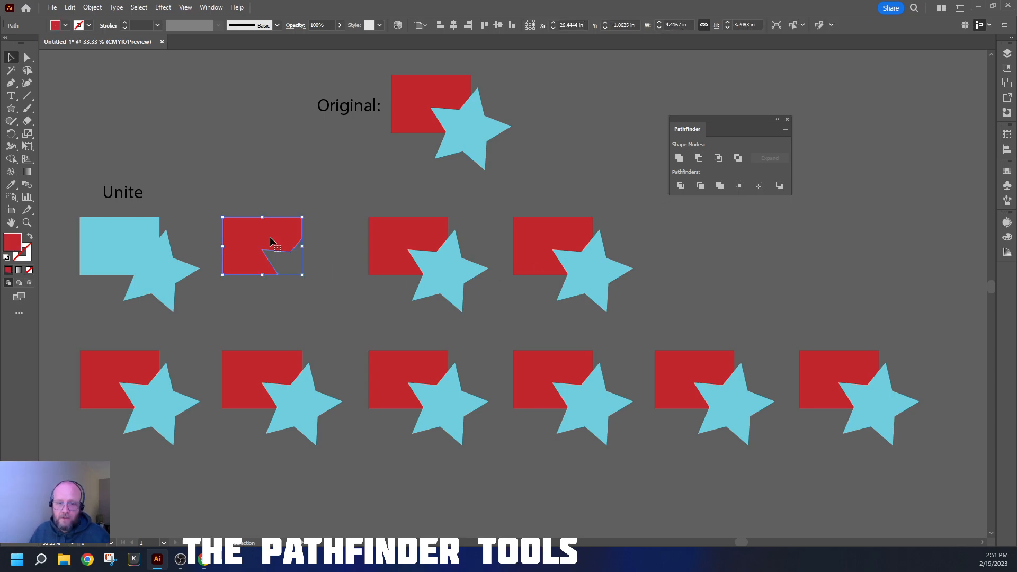
{"action": "left_click", "coordinate": [205, 163]}
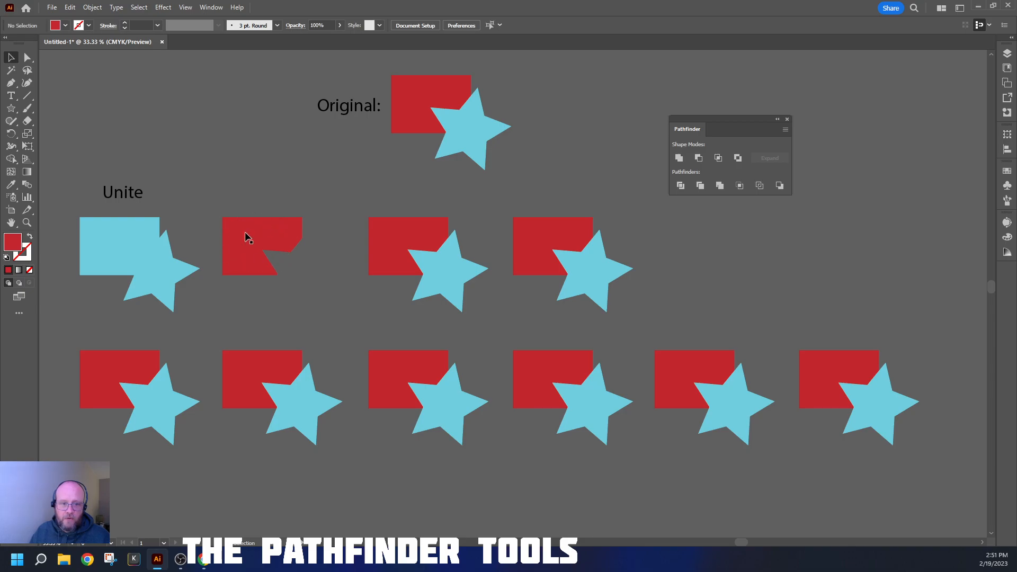
{"action": "key", "text": "ctrl+y"}
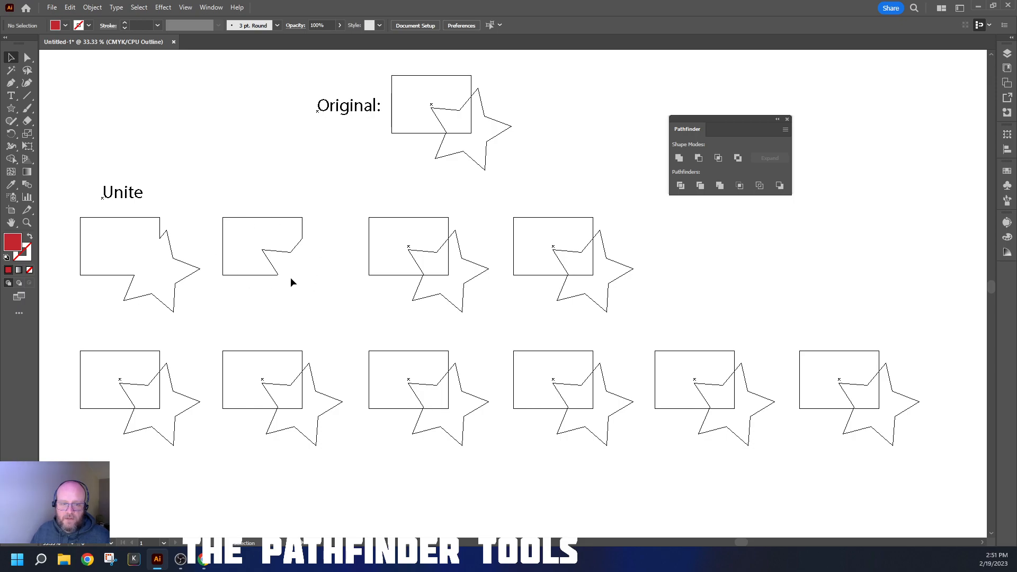
{"action": "key", "text": "ctrl+y"}
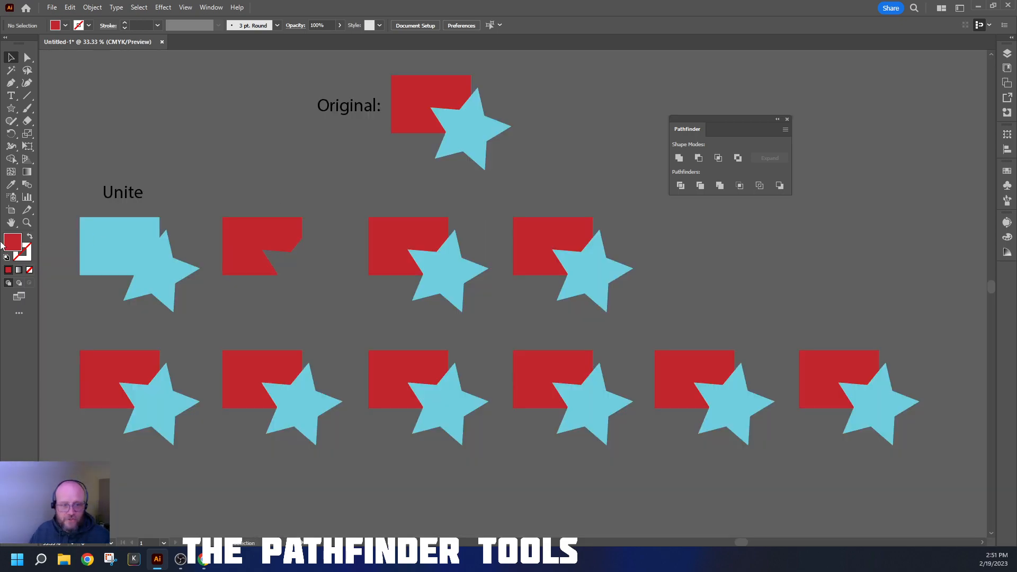
Step: Copy the "Unite" label above the cut red shape in the middle row and change the copy's text to "Minus Front"
{"action": "left_click_drag", "start_coordinate": [138, 197], "coordinate": [270, 192]}
{"action": "double_click", "coordinate": [263, 186]}
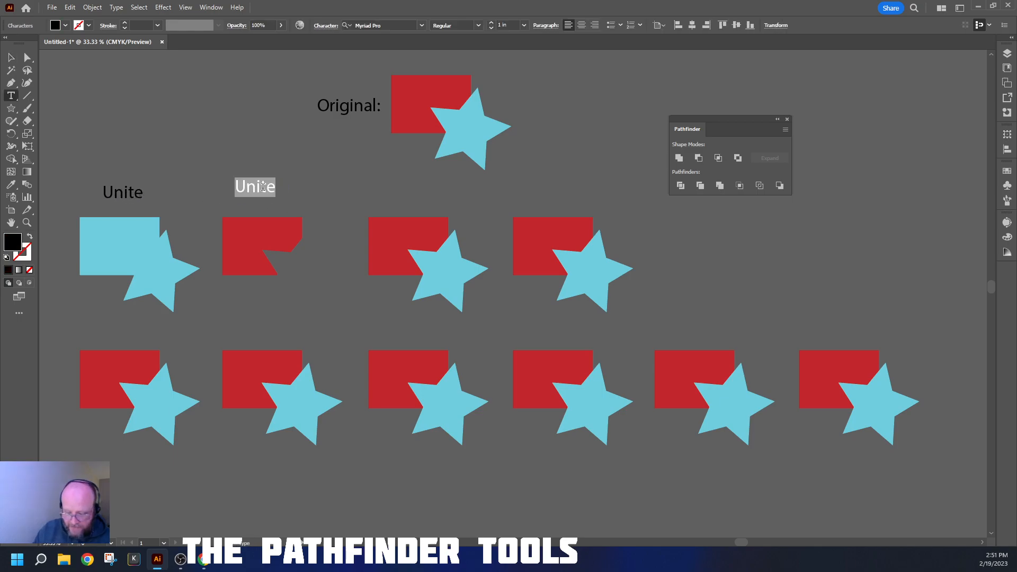
{"action": "type", "text": "Minus Front"}
{"action": "key", "text": "Escape"}
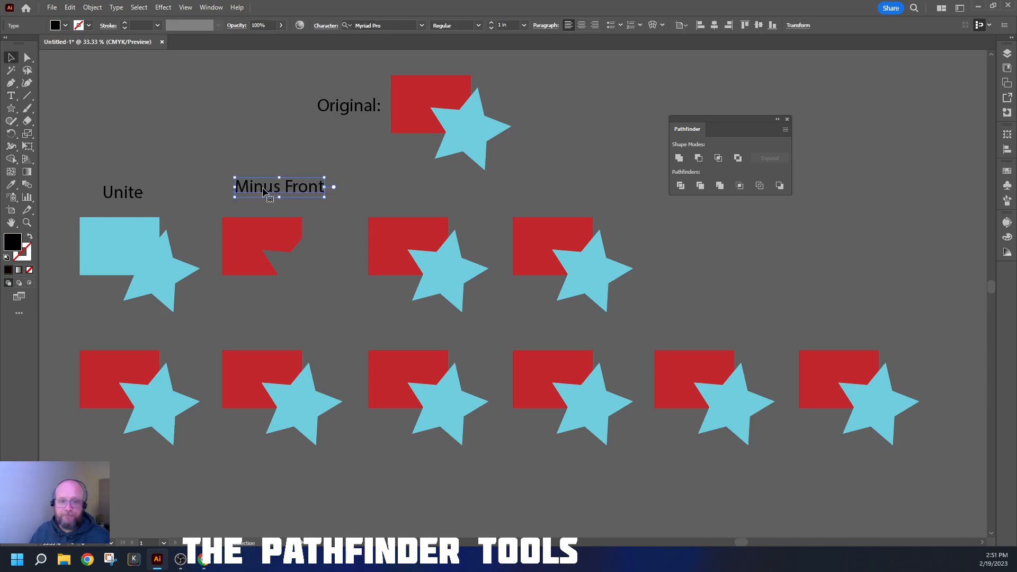
{"action": "left_click", "coordinate": [383, 178]}
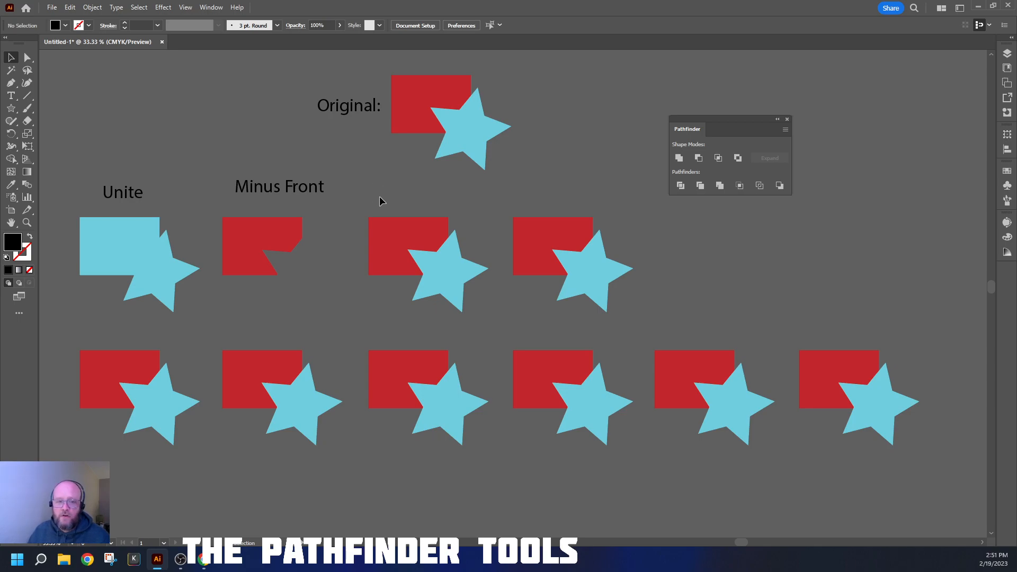
Step: Apply Intersect to the third rectangle-and-star pair in the middle row, and check the remaining shape in outline view
{"action": "left_click_drag", "start_coordinate": [382, 192], "coordinate": [390, 223]}
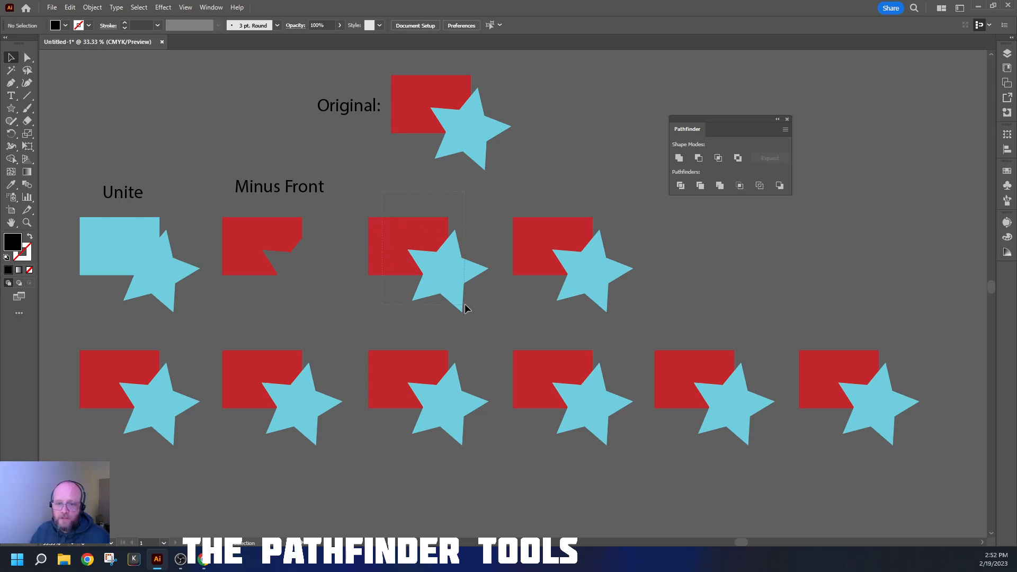
{"action": "left_click_drag", "start_coordinate": [465, 309], "coordinate": [466, 303]}
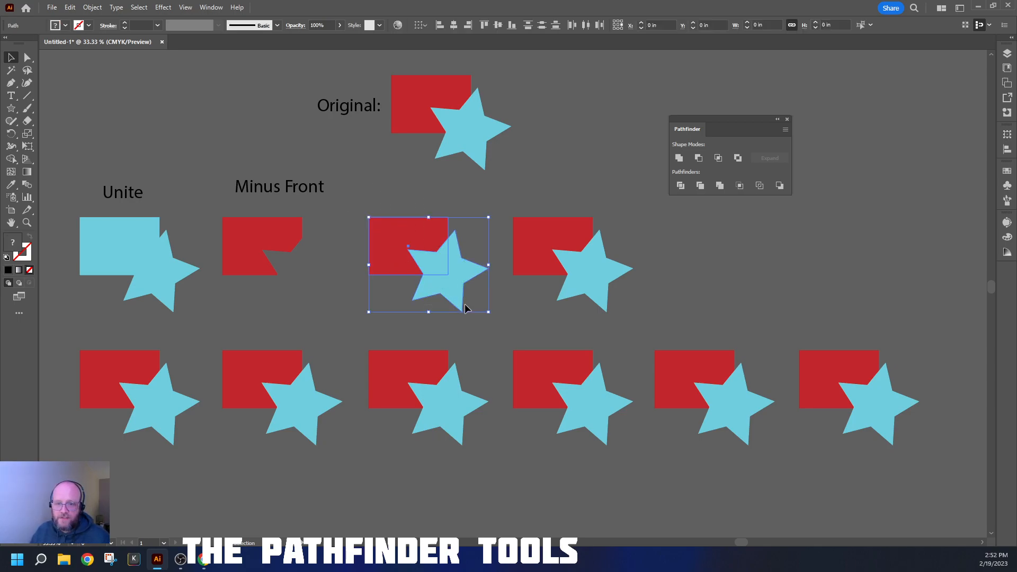
{"action": "left_click", "coordinate": [718, 158]}
{"action": "left_click", "coordinate": [412, 218]}
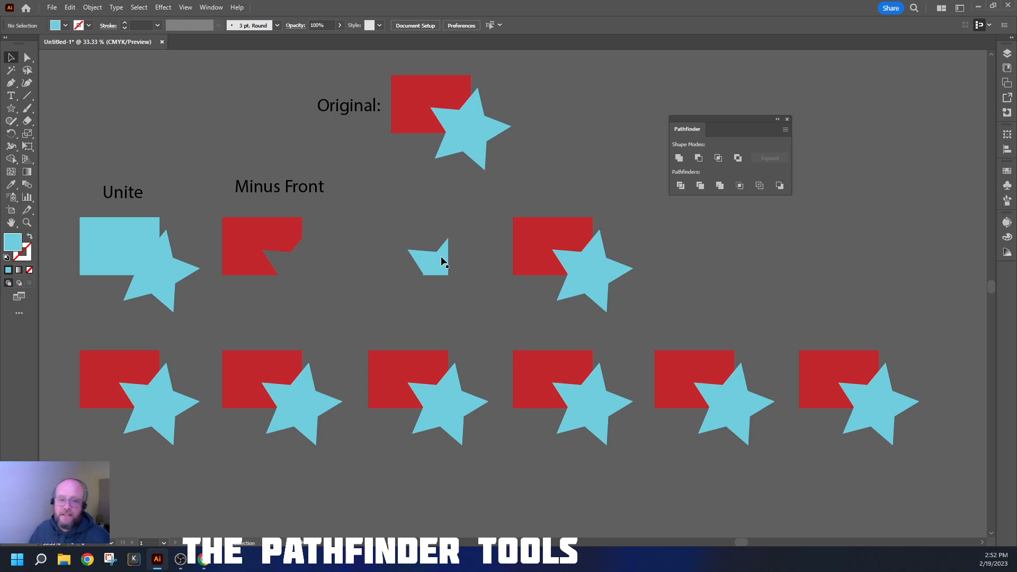
{"action": "key", "text": "ctrl+y"}
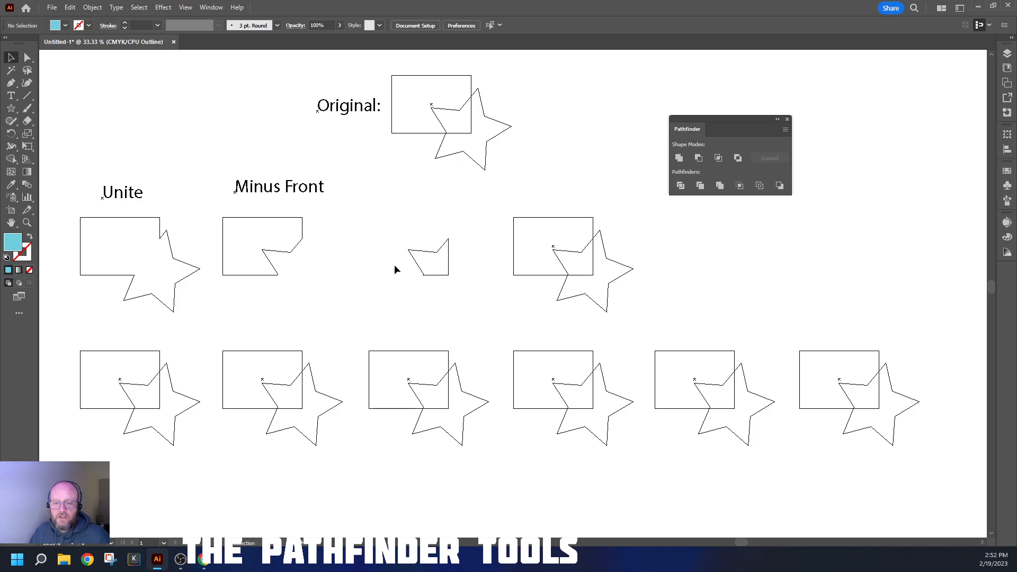
{"action": "key", "text": "ctrl+y"}
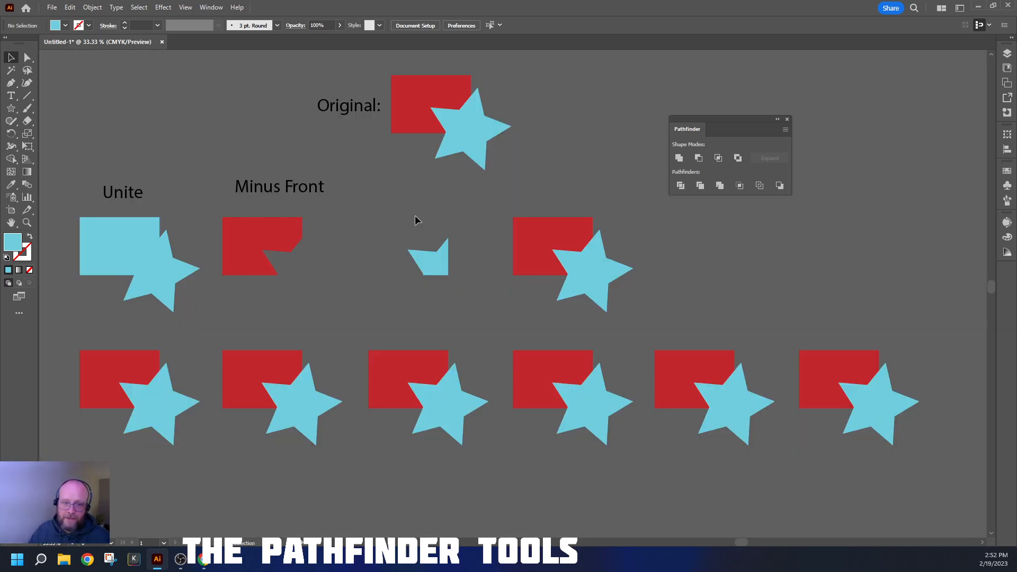
Step: Copy the "Minus Front" label above the intersected shape and change the copy's text to "Intersection"
{"action": "left_click_drag", "start_coordinate": [291, 186], "coordinate": [434, 194]}
{"action": "double_click", "coordinate": [434, 191]}
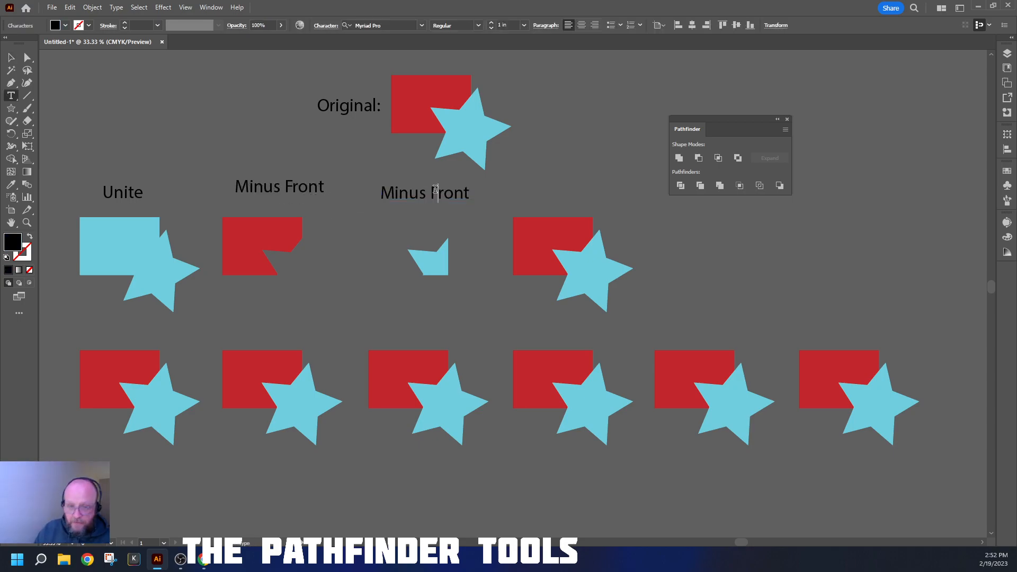
{"action": "triple_click", "coordinate": [436, 189]}
{"action": "type", "text": "In"}
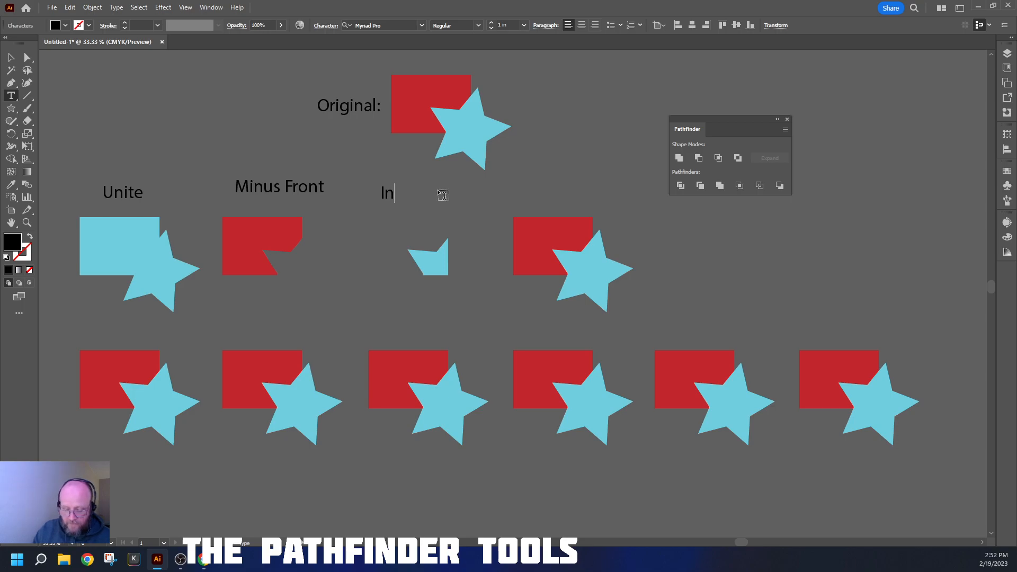
{"action": "type", "text": "tersection"}
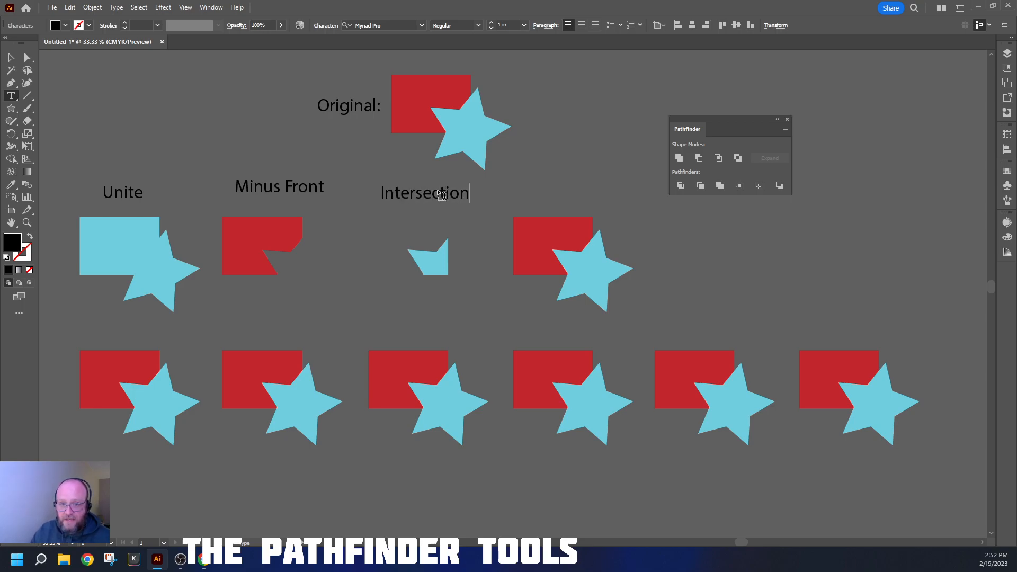
{"action": "key", "text": "Escape"}
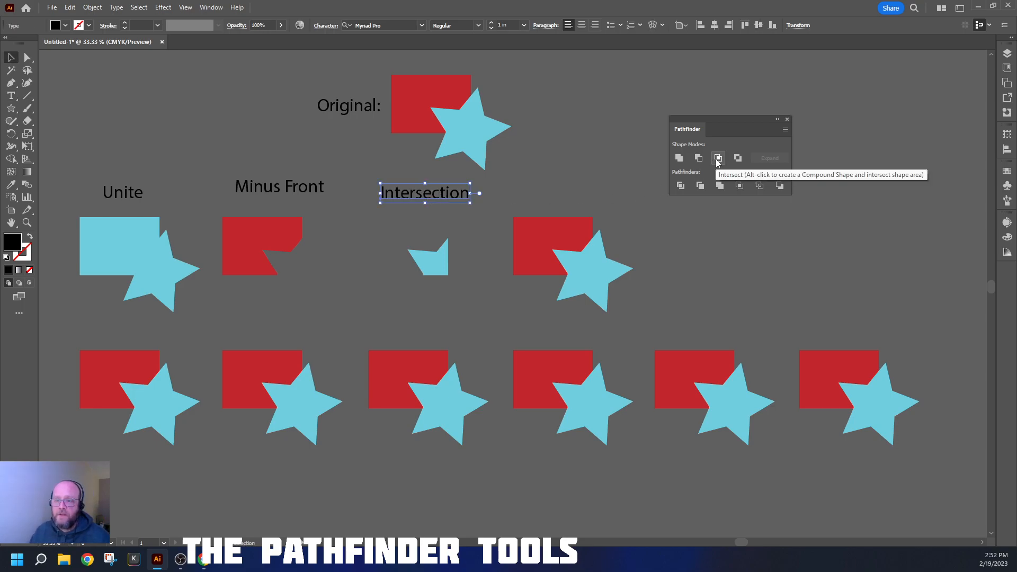
Step: Shorten the label above the third middle-row shape to "Intersect"
{"action": "double_click", "coordinate": [453, 191]}
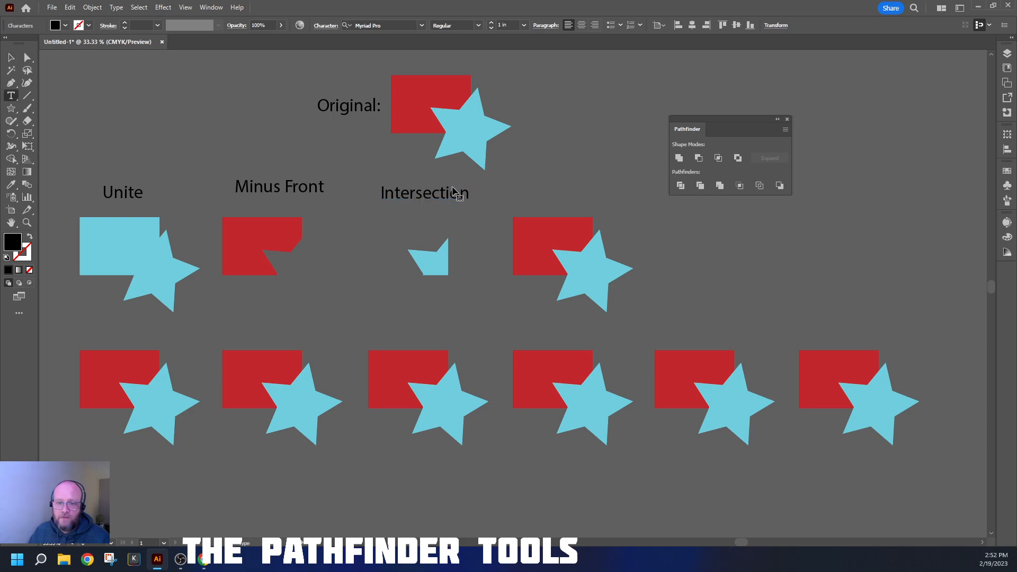
{"action": "left_click_drag", "start_coordinate": [450, 193], "coordinate": [511, 201]}
{"action": "key", "text": "BackSpace"}
{"action": "key", "text": "BackSpace"}
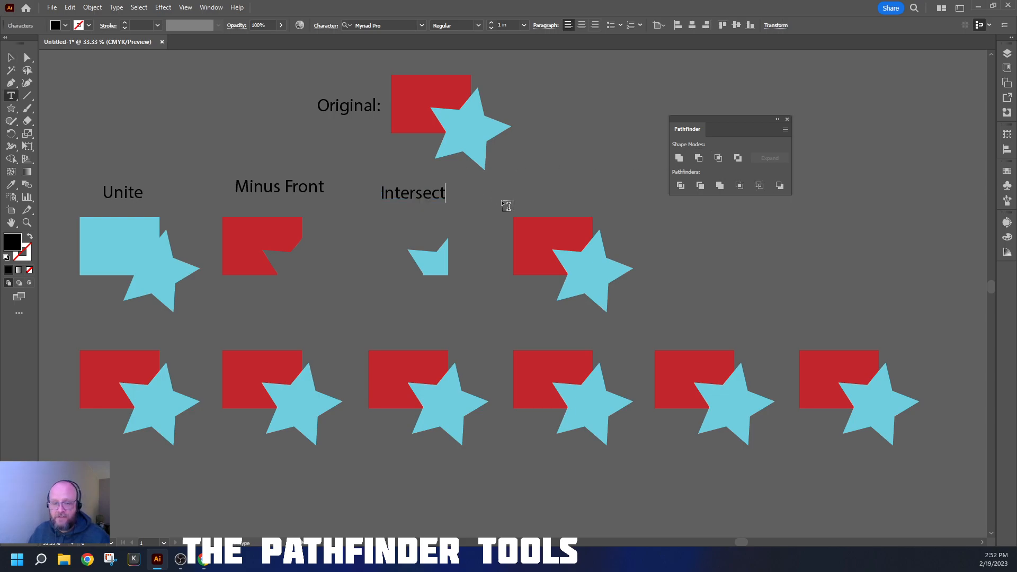
{"action": "key", "text": "Escape"}
{"action": "left_click", "coordinate": [538, 178]}
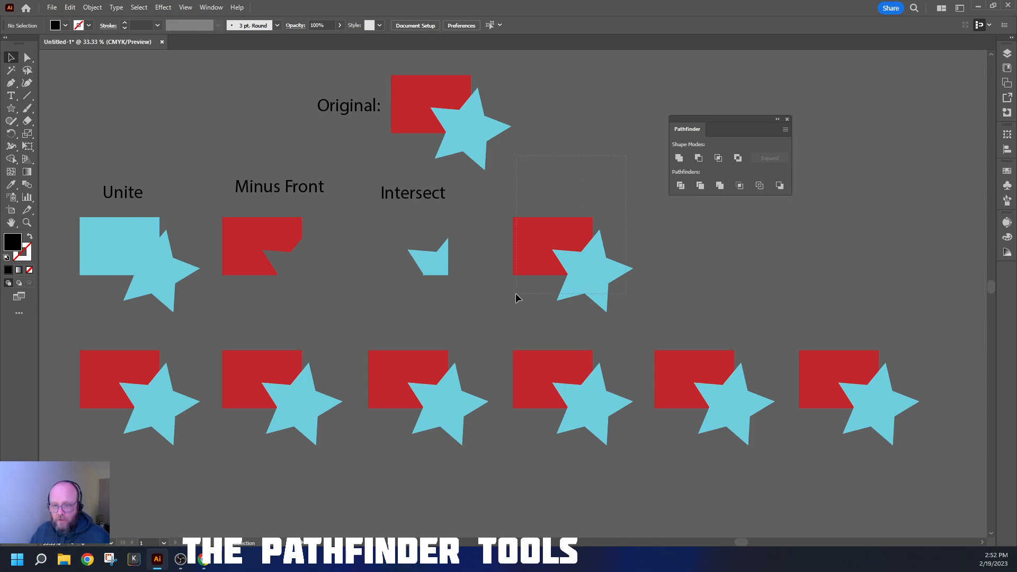
Step: Apply Exclude to the fourth rectangle-and-star pair in the middle row, and check its paths in outline view
{"action": "left_click_drag", "start_coordinate": [516, 294], "coordinate": [516, 293]}
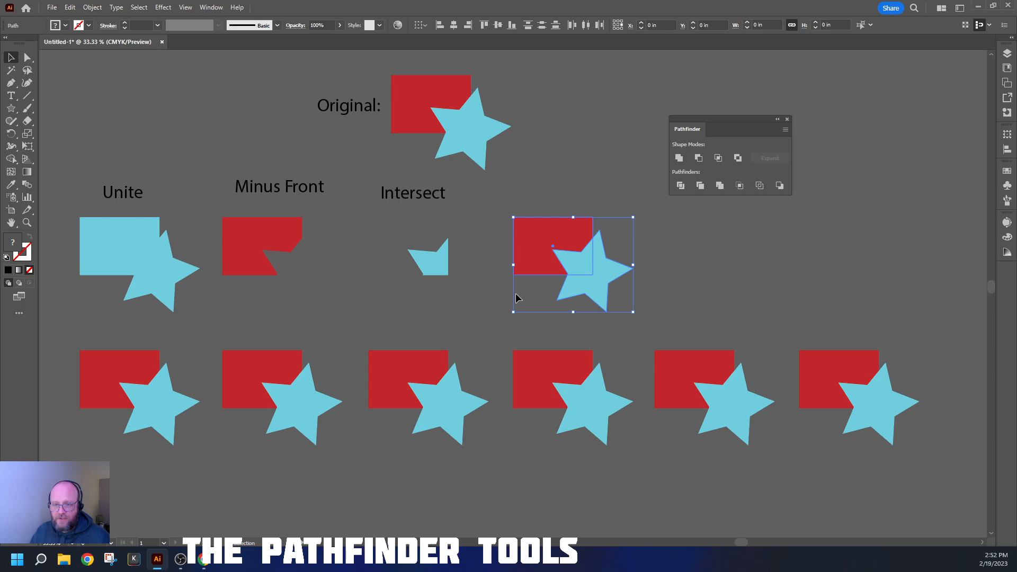
{"action": "left_click", "coordinate": [738, 158]}
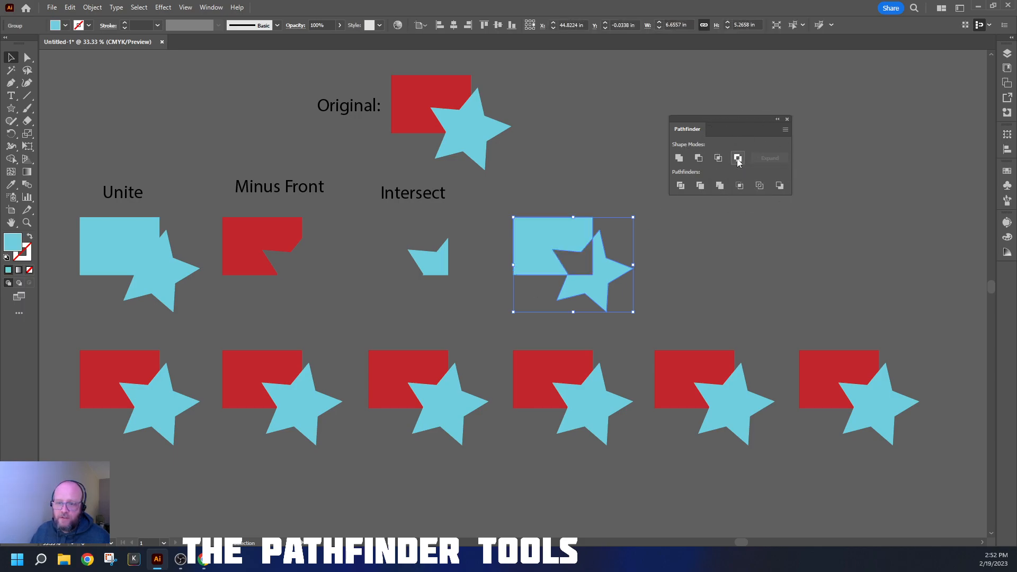
{"action": "left_click", "coordinate": [731, 233]}
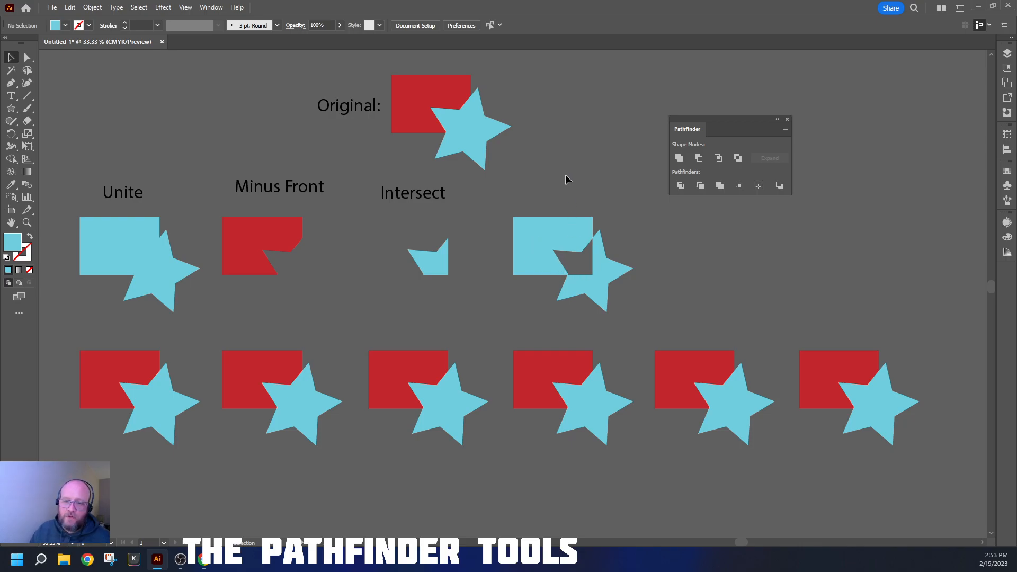
{"action": "key", "text": "ctrl+y"}
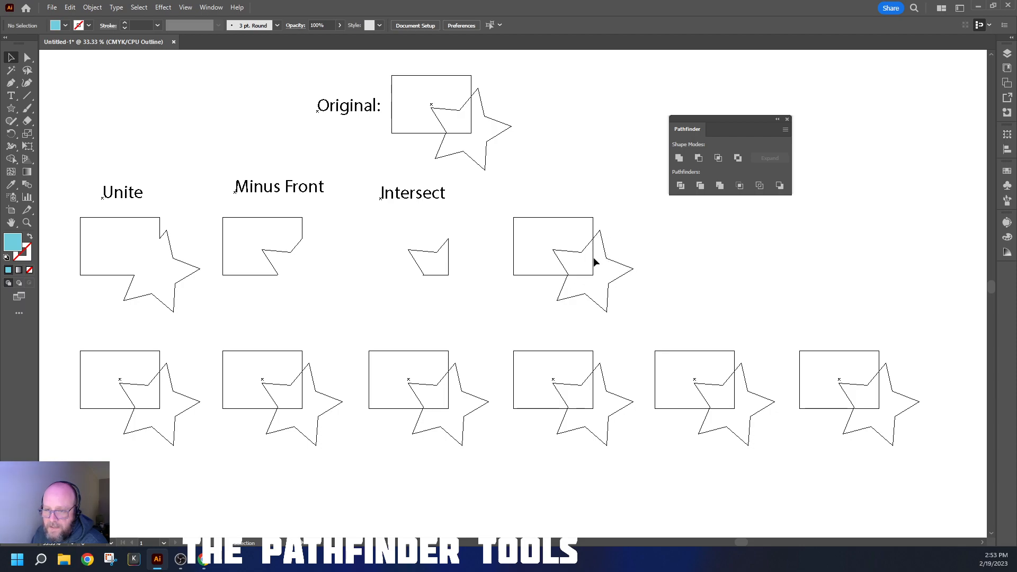
{"action": "key", "text": "ctrl+y"}
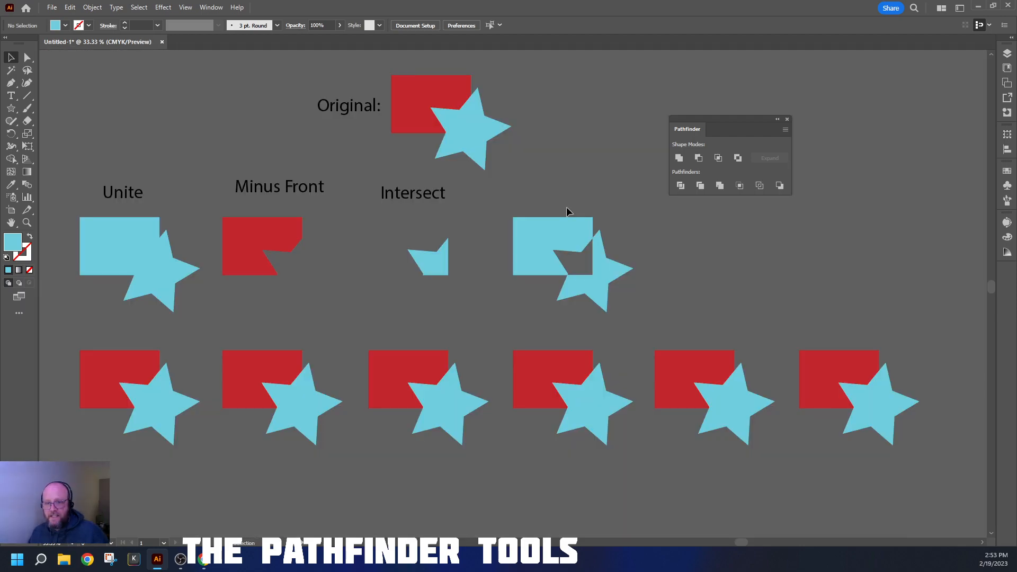
Step: Ungroup the excluded shape, move its star piece away from the rectangle piece, and check both in outline view
{"action": "left_click", "coordinate": [602, 287]}
{"action": "key", "text": "ctrl+shift+g"}
{"action": "left_click", "coordinate": [614, 205]}
{"action": "left_click_drag", "start_coordinate": [599, 280], "coordinate": [615, 293]}
{"action": "left_click", "coordinate": [669, 287]}
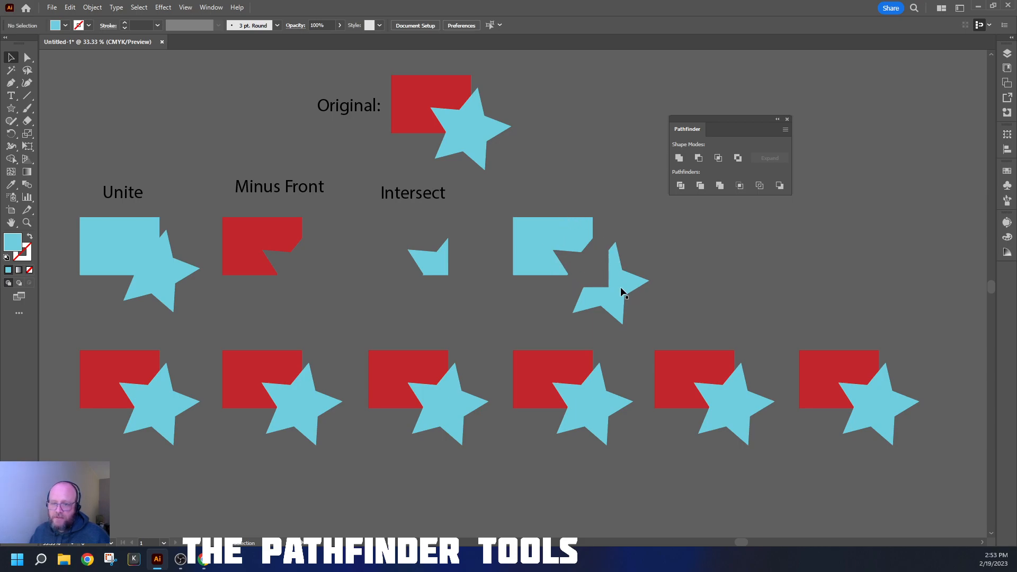
{"action": "key", "text": "ctrl+y"}
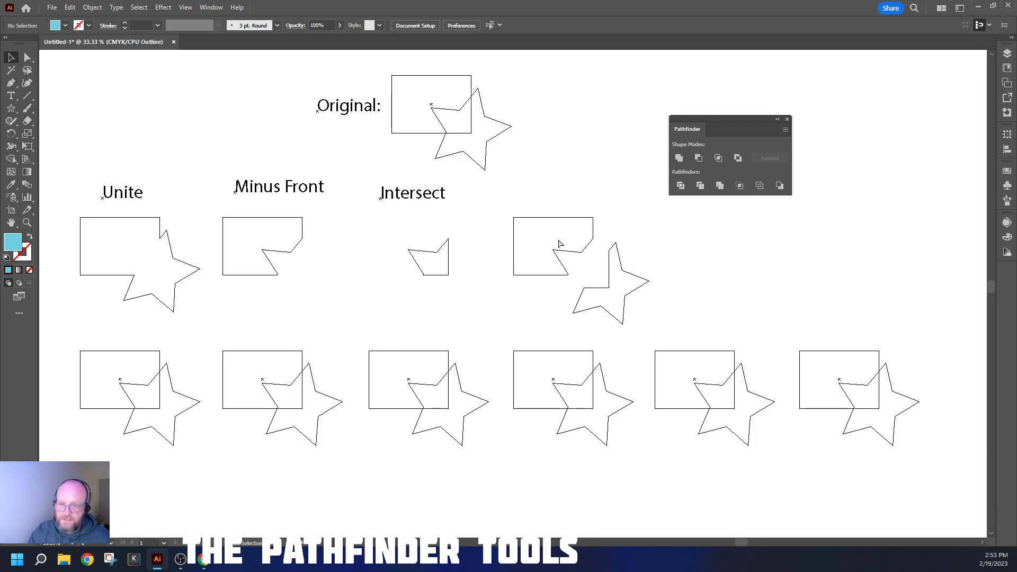
{"action": "key", "text": "ctrl+y"}
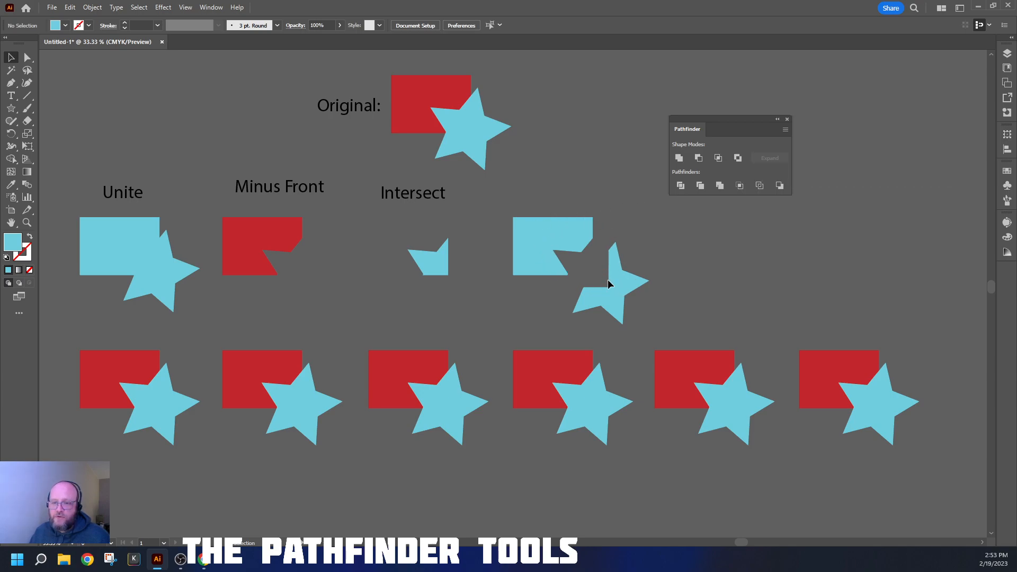
Step: Copy the "Intersect" label above the separated fourth shape in the middle row and change the copy's text to "Exclude"
{"action": "left_click", "coordinate": [432, 195]}
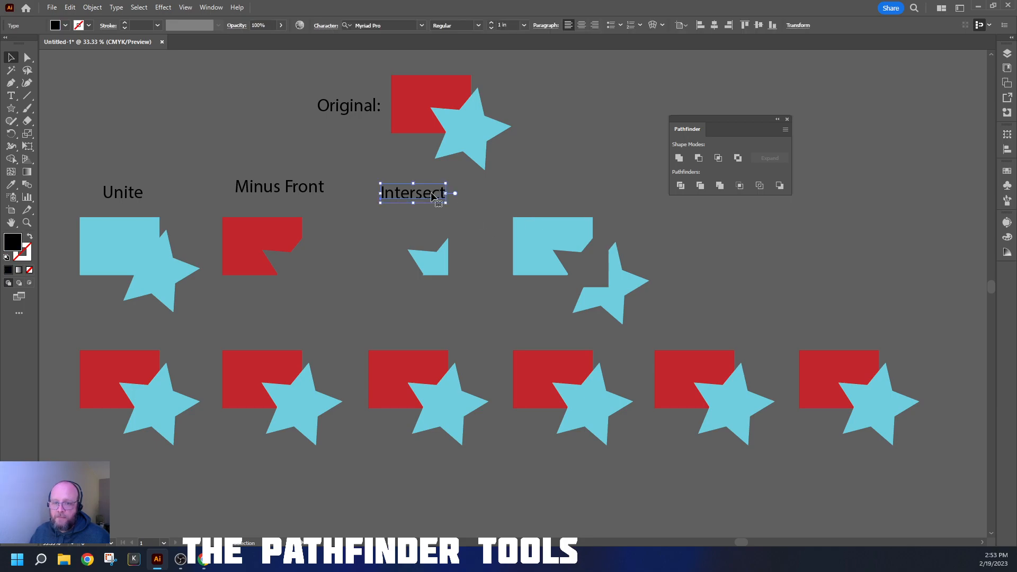
{"action": "left_click_drag", "start_coordinate": [427, 192], "coordinate": [572, 189]}
{"action": "double_click", "coordinate": [570, 186]}
{"action": "double_click", "coordinate": [571, 186]}
{"action": "type", "text": "Exclude"}
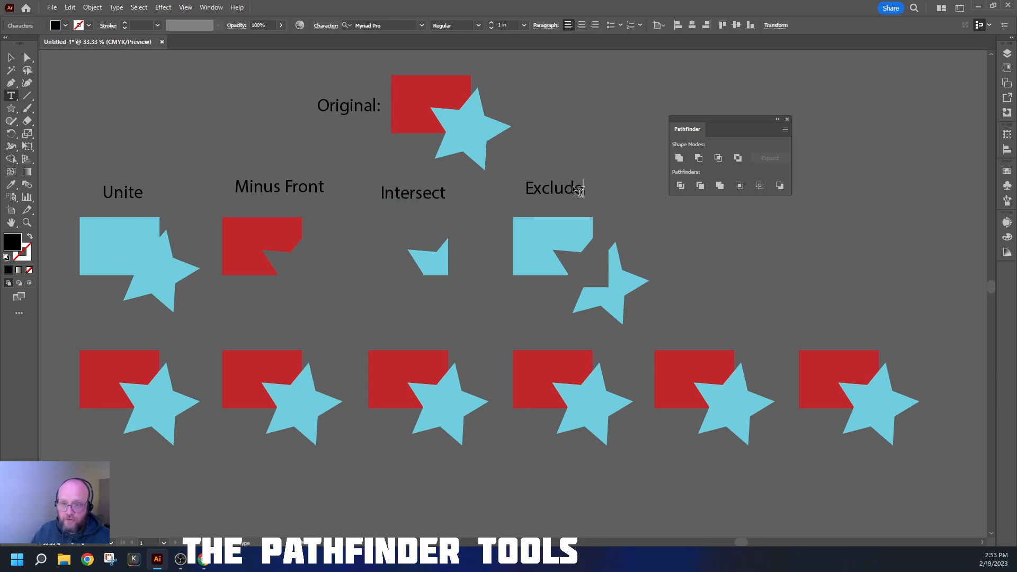
{"action": "key", "text": "Escape"}
{"action": "left_click", "coordinate": [612, 209]}
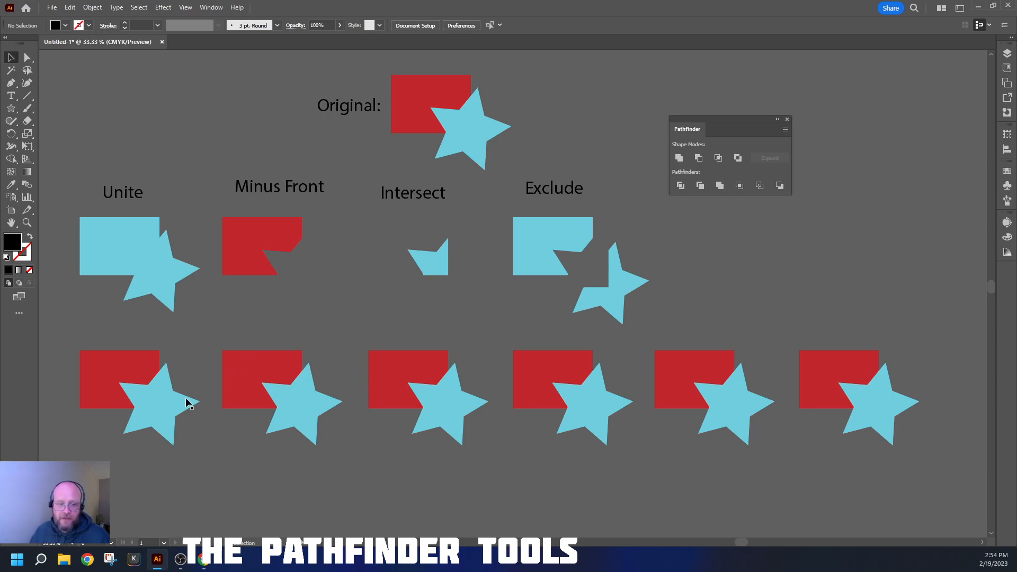
Step: Apply Divide to the first rectangle-and-star pair in the bottom row, and check its paths in outline view
{"action": "left_click_drag", "start_coordinate": [196, 339], "coordinate": [80, 454]}
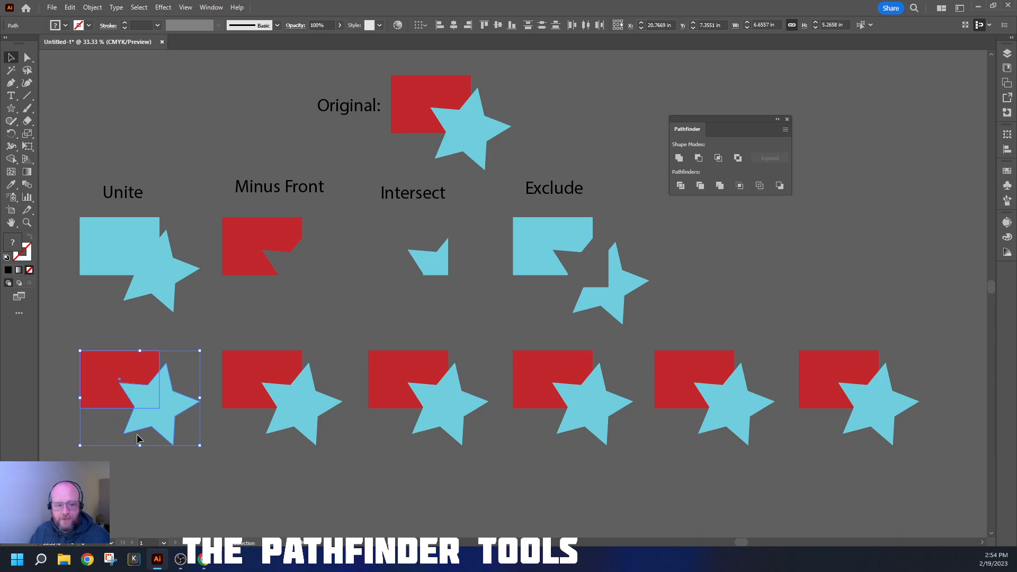
{"action": "left_click", "coordinate": [680, 186]}
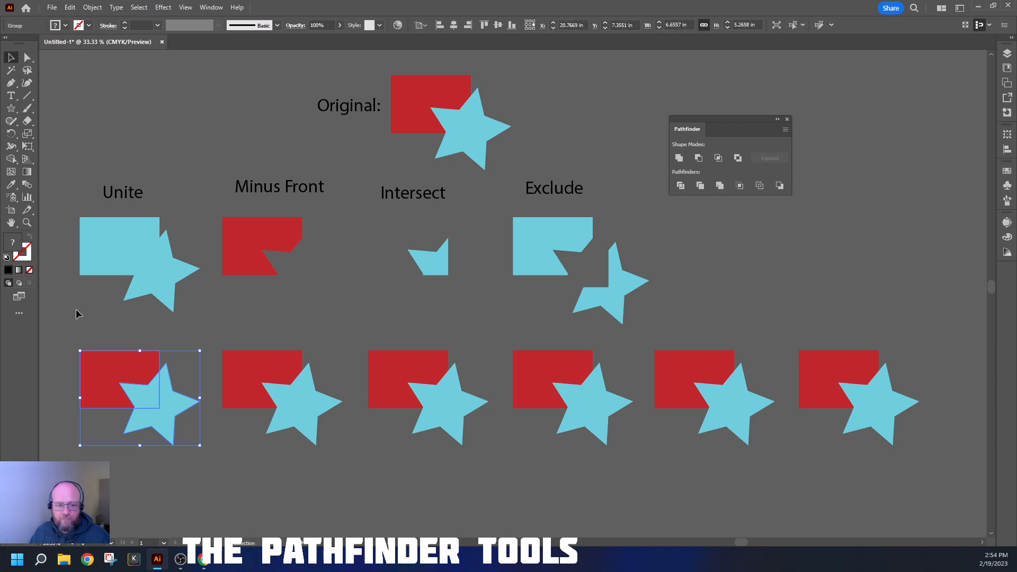
{"action": "left_click", "coordinate": [229, 330]}
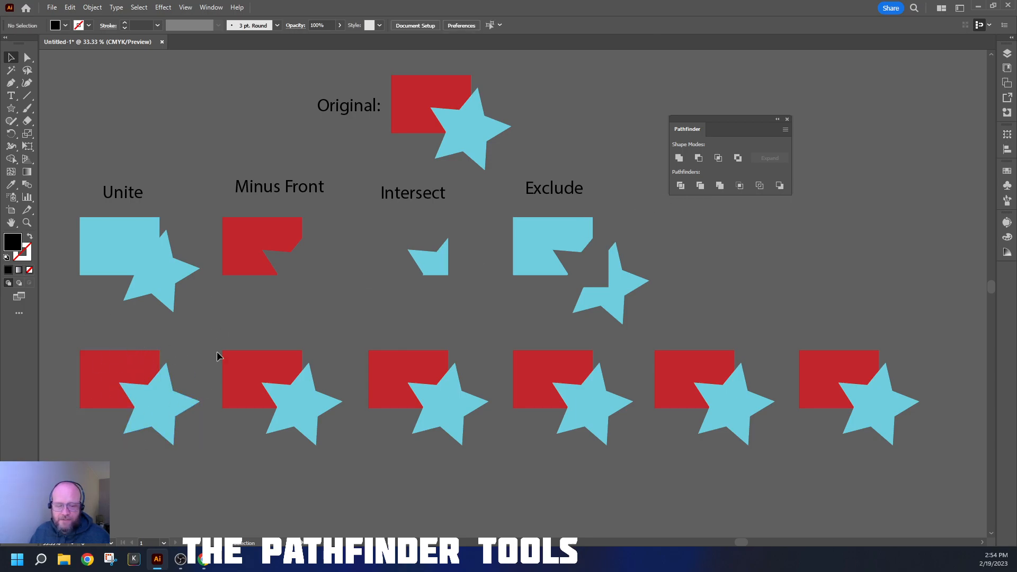
{"action": "key", "text": "ctrl+y"}
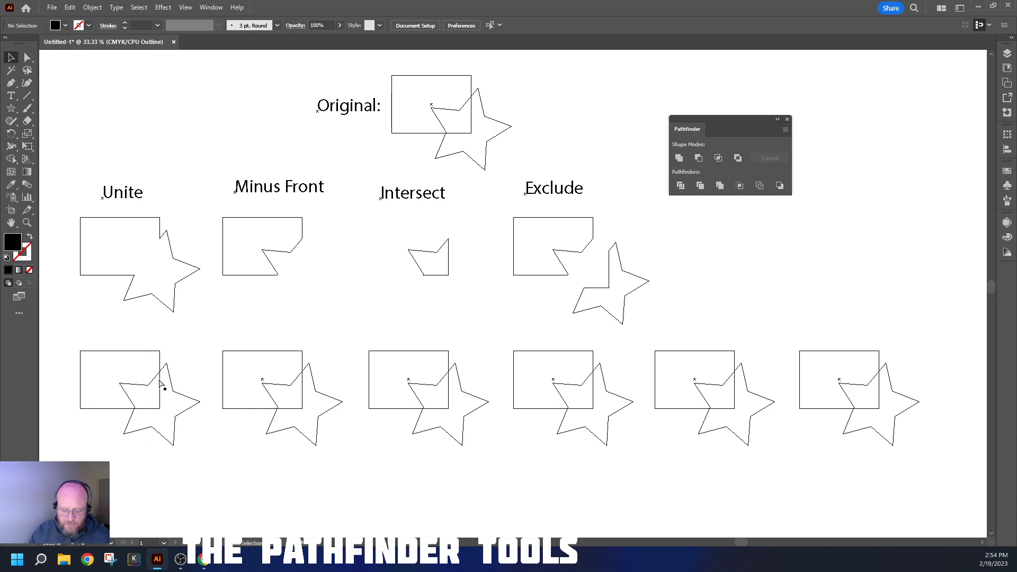
{"action": "key", "text": "ctrl+y"}
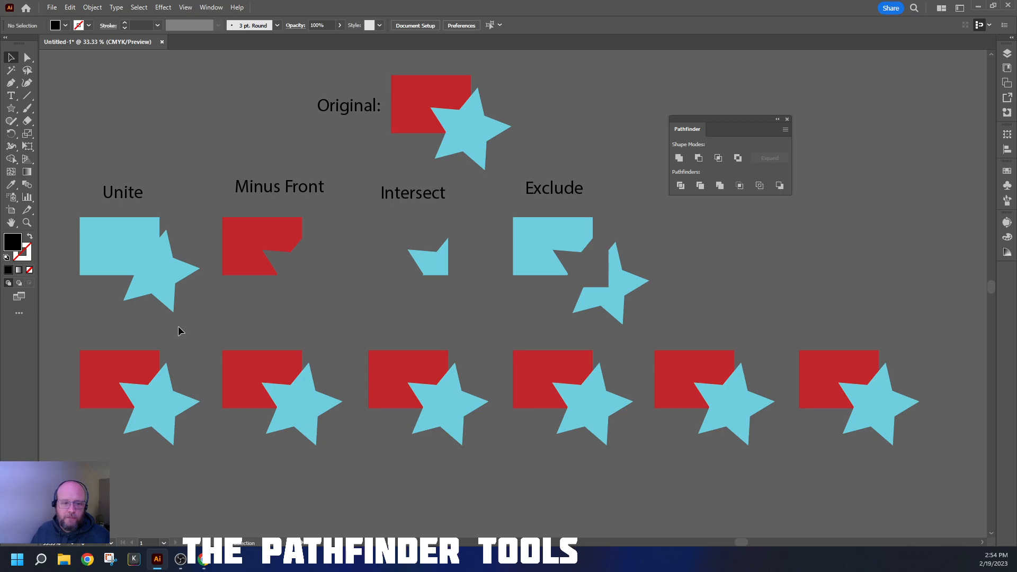
Step: Ungroup the divided shape in the bottom row and move its star and rectangle pieces away from the overlap piece
{"action": "left_click", "coordinate": [104, 367]}
{"action": "mouse_move", "coordinate": [102, 365]}
{"action": "left_mouse_down"}
{"action": "mouse_move", "coordinate": [113, 388]}
{"action": "mouse_move", "coordinate": [105, 374]}
{"action": "left_mouse_up"}
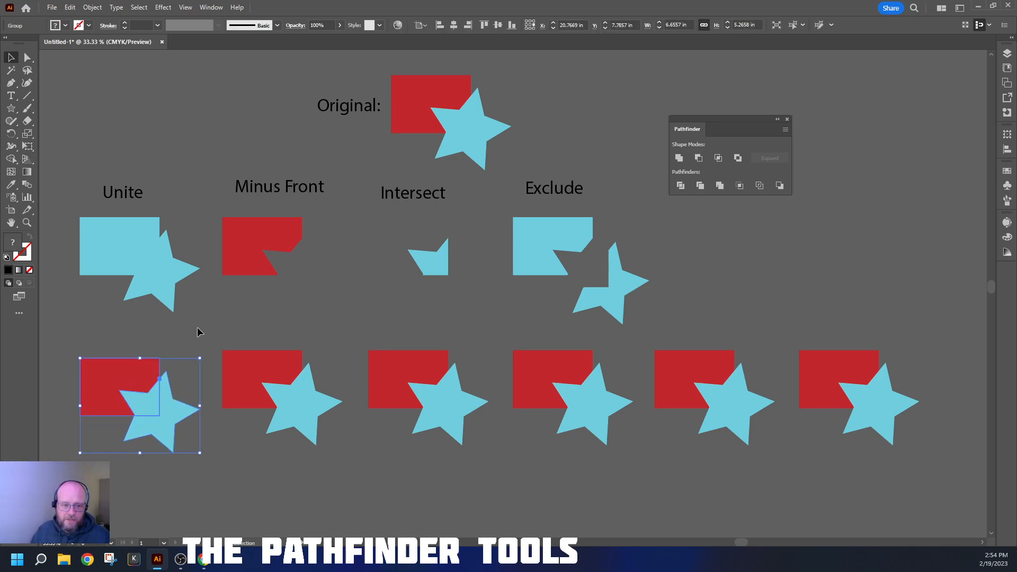
{"action": "left_click", "coordinate": [88, 6]}
{"action": "left_click", "coordinate": [106, 84]}
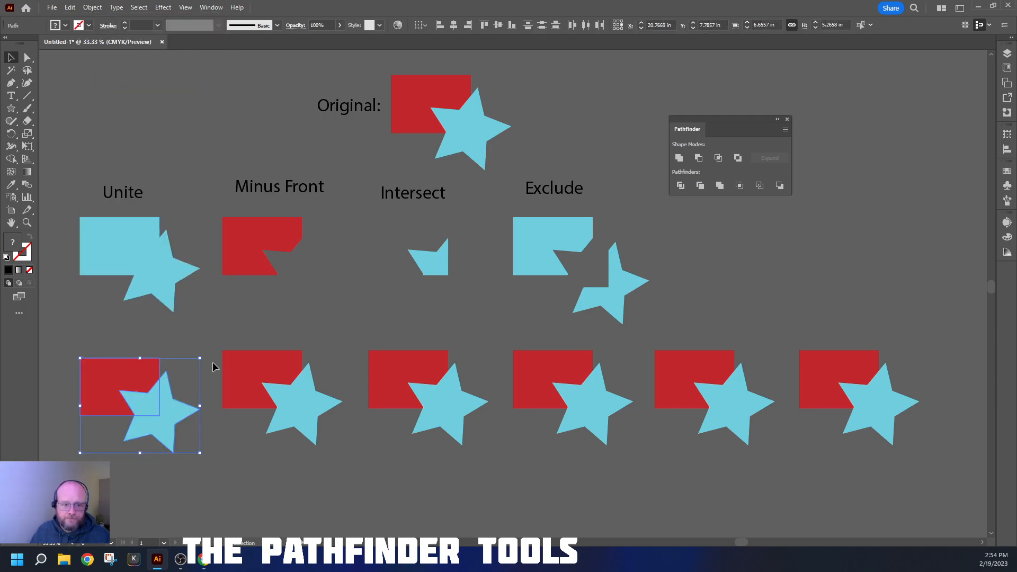
{"action": "left_click", "coordinate": [214, 324]}
{"action": "left_click", "coordinate": [166, 431]}
{"action": "left_click_drag", "start_coordinate": [165, 424], "coordinate": [181, 447]}
{"action": "left_click_drag", "start_coordinate": [106, 377], "coordinate": [92, 366]}
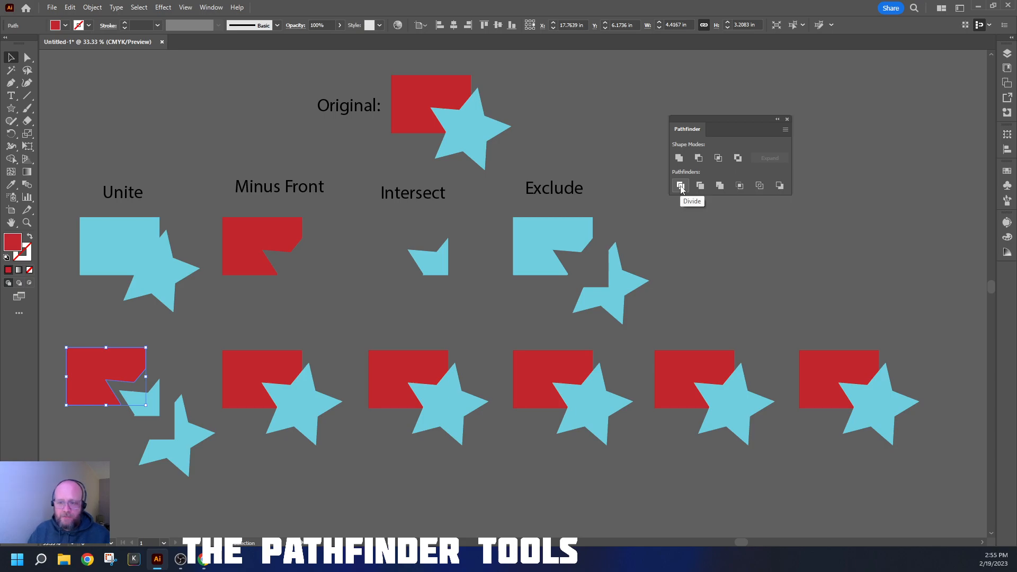
Step: Copy the "Unite" label above the divided pieces in the bottom row and change the copy's text to "Divide"
{"action": "left_click", "coordinate": [114, 322]}
{"action": "left_click_drag", "start_coordinate": [121, 200], "coordinate": [116, 339]}
{"action": "double_click", "coordinate": [116, 337]}
{"action": "double_click", "coordinate": [115, 337]}
{"action": "type", "text": "Divide"}
{"action": "key", "text": "Escape"}
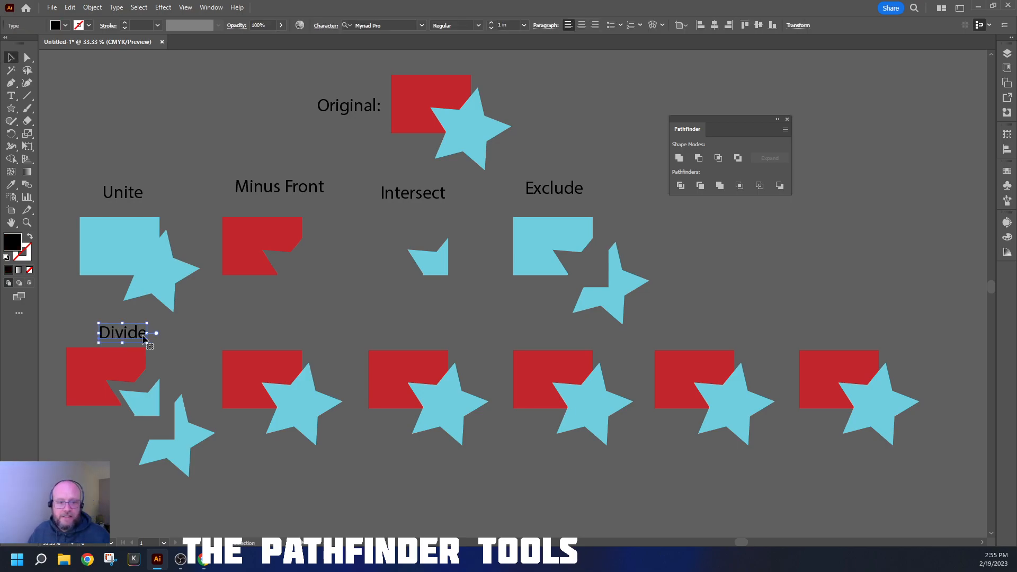
Step: Apply Trim to the second rectangle-and-star pair in the bottom row, and check its paths in outline view
{"action": "left_click", "coordinate": [230, 331]}
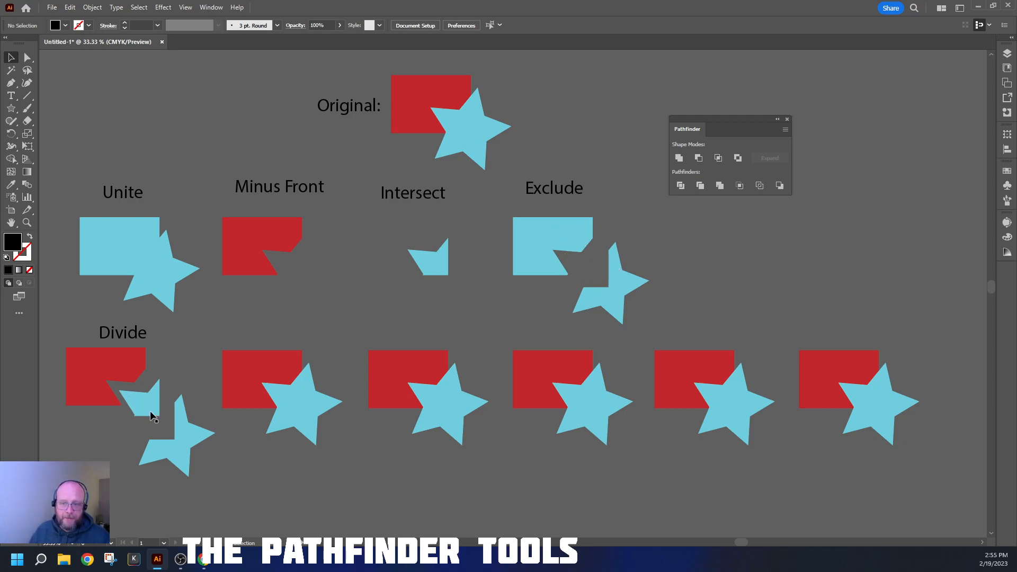
{"action": "left_click_drag", "start_coordinate": [227, 490], "coordinate": [312, 402]}
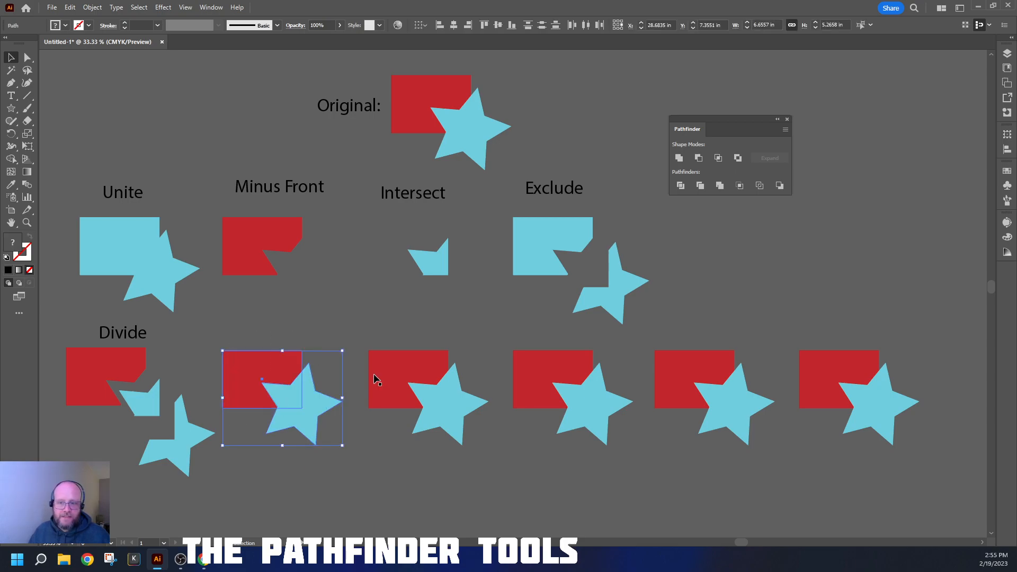
{"action": "left_click", "coordinate": [700, 187]}
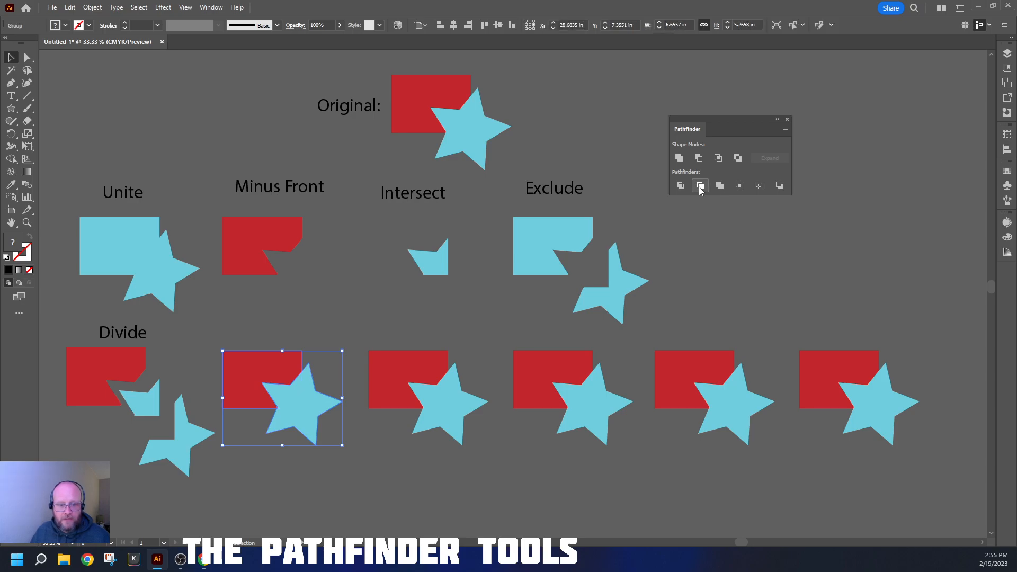
{"action": "left_click", "coordinate": [333, 309]}
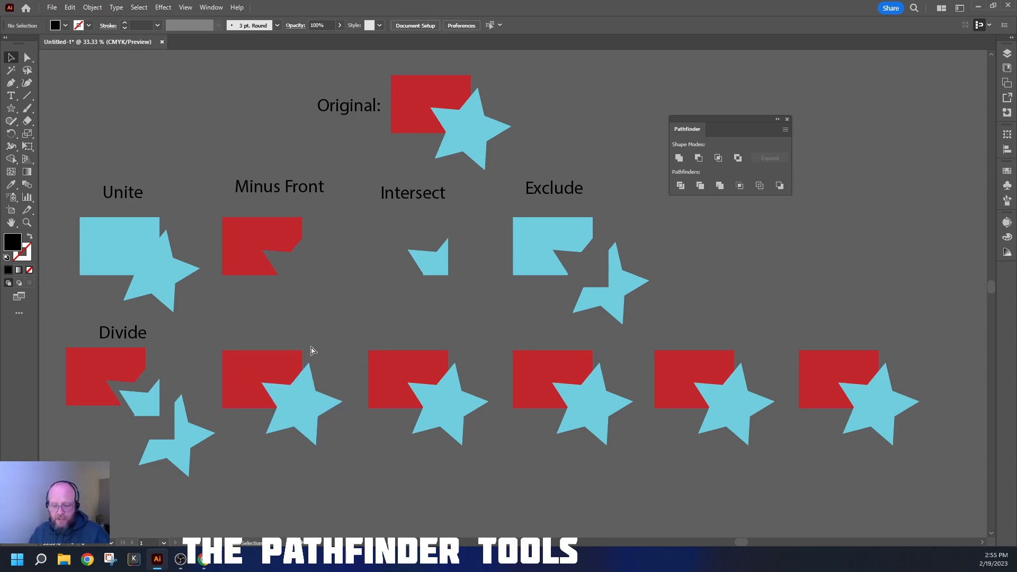
{"action": "key", "text": "ctrl+y"}
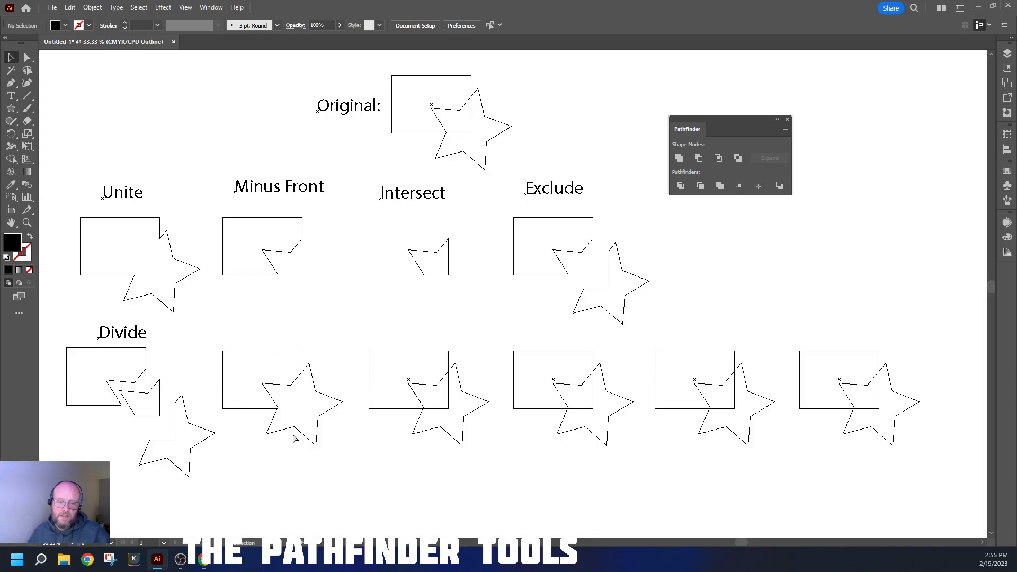
{"action": "key", "text": "ctrl+y"}
Step: Ungroup the trimmed shape in the bottom row and move its star and rectangle pieces slightly apart
{"action": "left_click", "coordinate": [304, 406]}
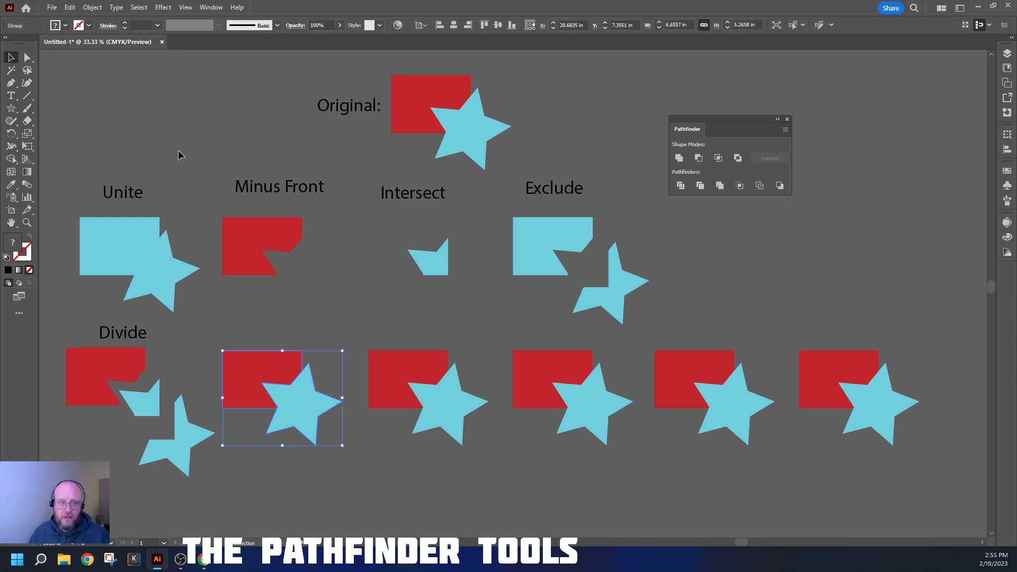
{"action": "left_click", "coordinate": [92, 7]}
{"action": "left_click", "coordinate": [111, 82]}
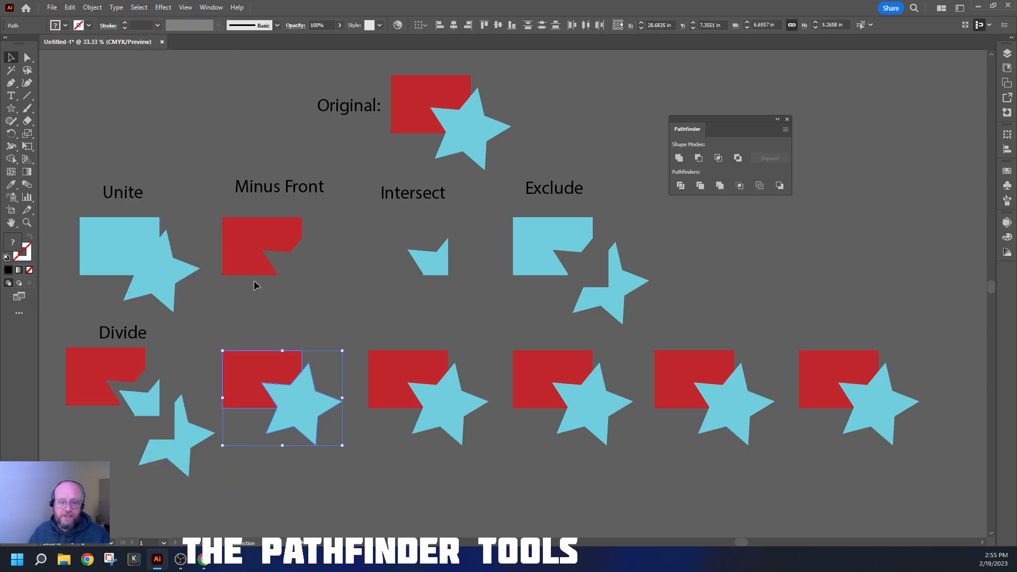
{"action": "left_click", "coordinate": [308, 329]}
{"action": "left_click_drag", "start_coordinate": [315, 415], "coordinate": [328, 431]}
{"action": "left_click_drag", "start_coordinate": [259, 366], "coordinate": [242, 348]}
{"action": "left_click_drag", "start_coordinate": [313, 434], "coordinate": [300, 413]}
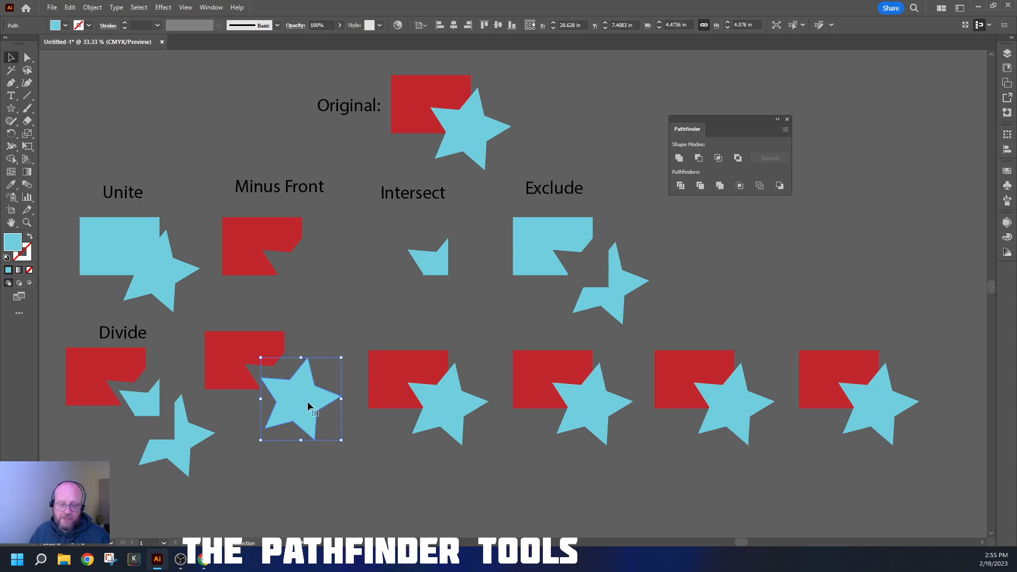
Step: Copy the "Divide" label above the trimmed pieces in the bottom row and change the copy's text to "Trim"
{"action": "left_click", "coordinate": [298, 333]}
{"action": "left_click_drag", "start_coordinate": [132, 335], "coordinate": [253, 324]}
{"action": "double_click", "coordinate": [271, 319]}
{"action": "type", "text": "Trim"}
{"action": "key", "text": "Escape"}
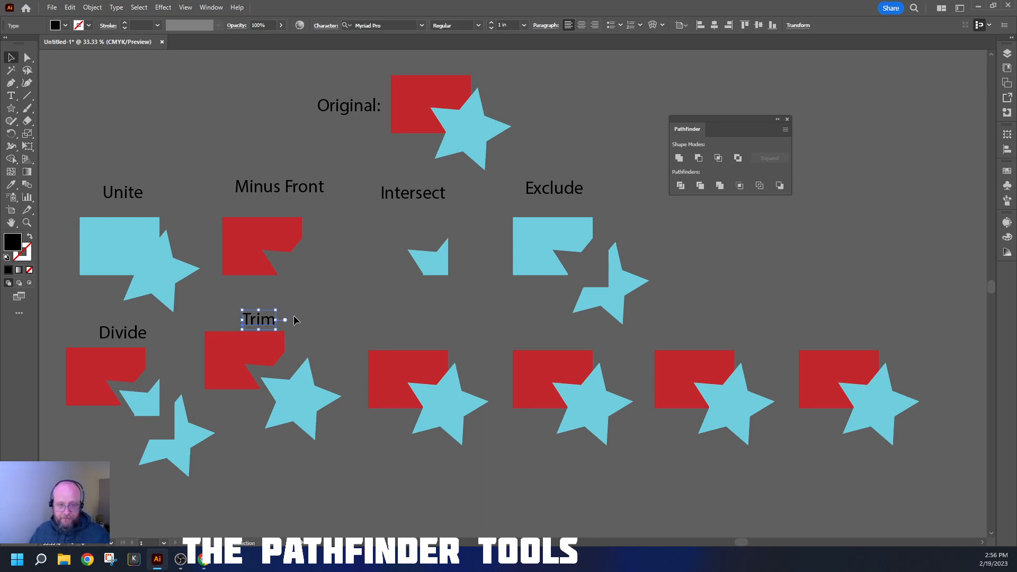
{"action": "left_click", "coordinate": [327, 320]}
Step: Apply Merge to the third rectangle-and-star pair in the bottom row, and check its paths in outline view
{"action": "left_click_drag", "start_coordinate": [424, 433], "coordinate": [488, 478]}
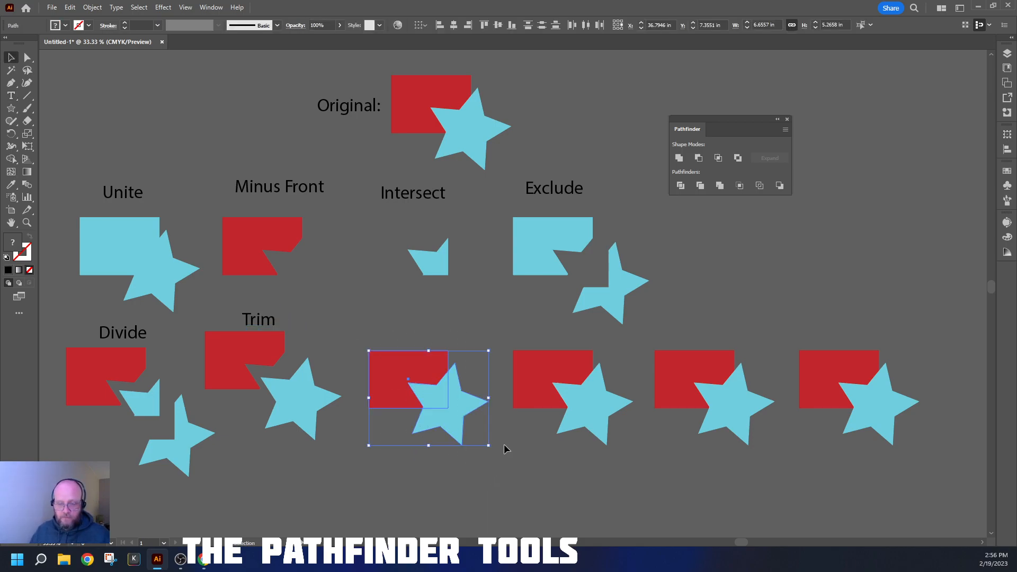
{"action": "left_click", "coordinate": [721, 186]}
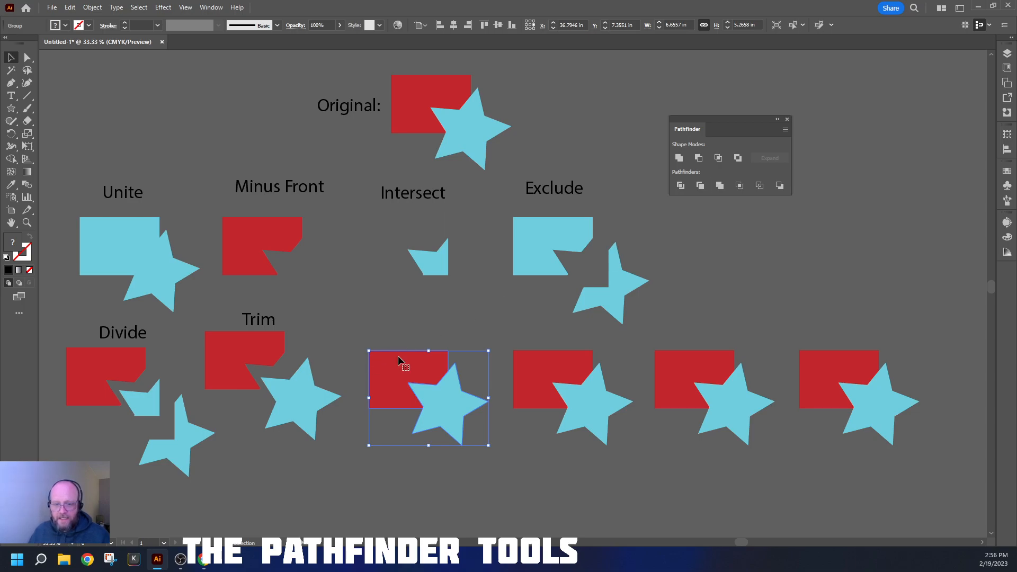
{"action": "left_click", "coordinate": [430, 326]}
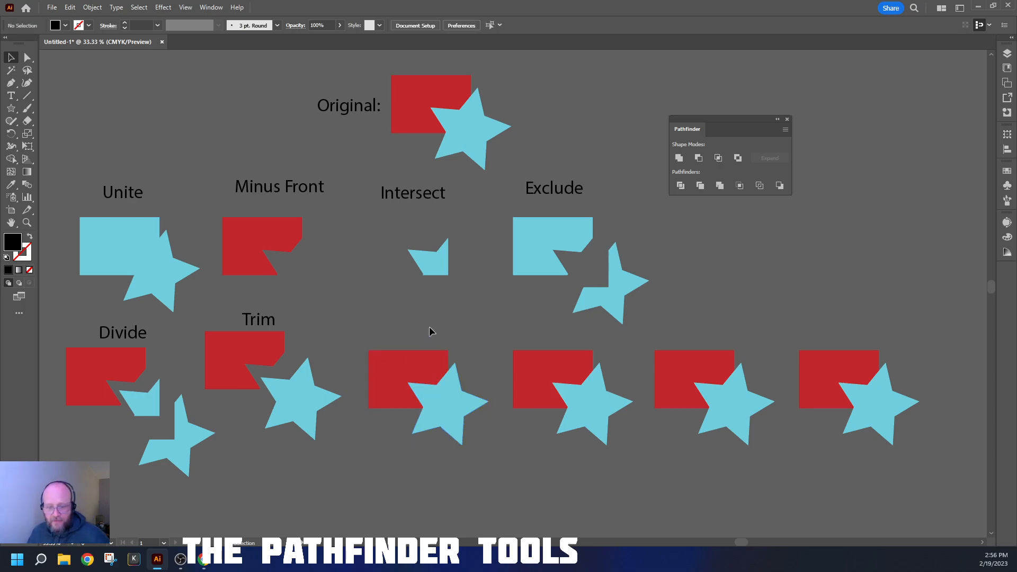
{"action": "left_click", "coordinate": [441, 406]}
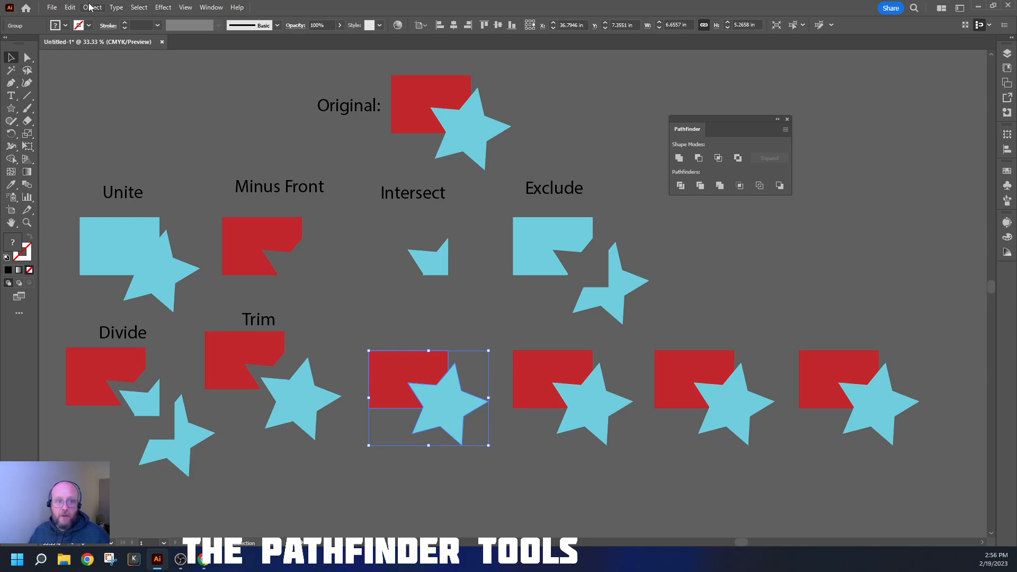
{"action": "key", "text": "ctrl+y"}
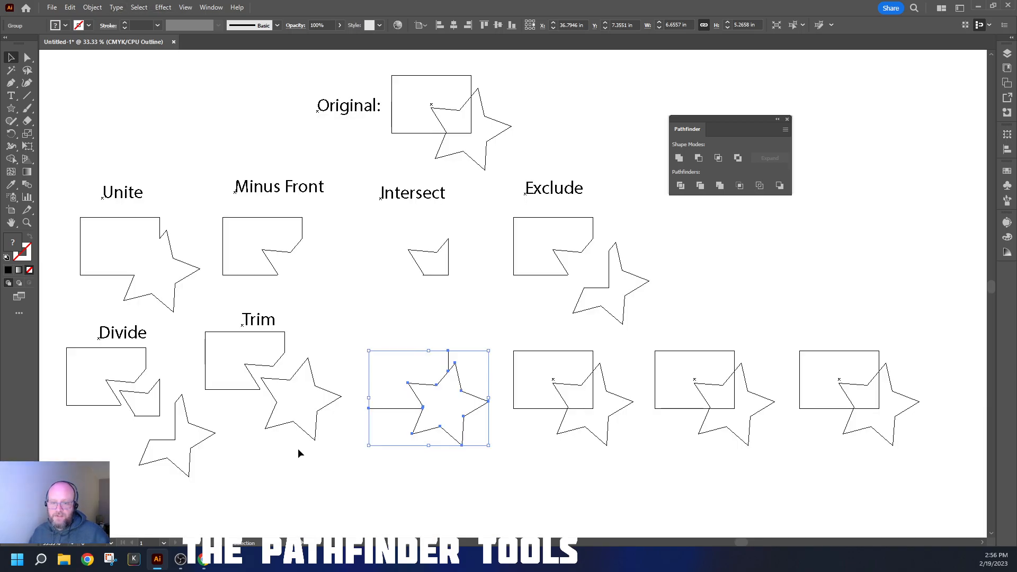
{"action": "key", "text": "ctrl+y"}
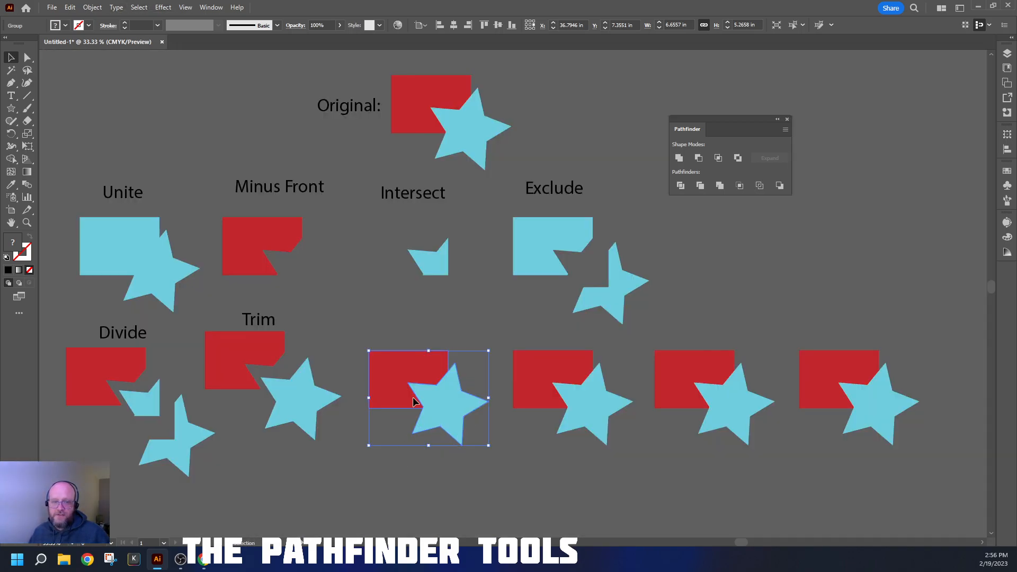
Step: Ungroup the merged shape in the bottom row and arrange its star and rectangle pieces with a narrow gap between them
{"action": "left_click", "coordinate": [99, 8]}
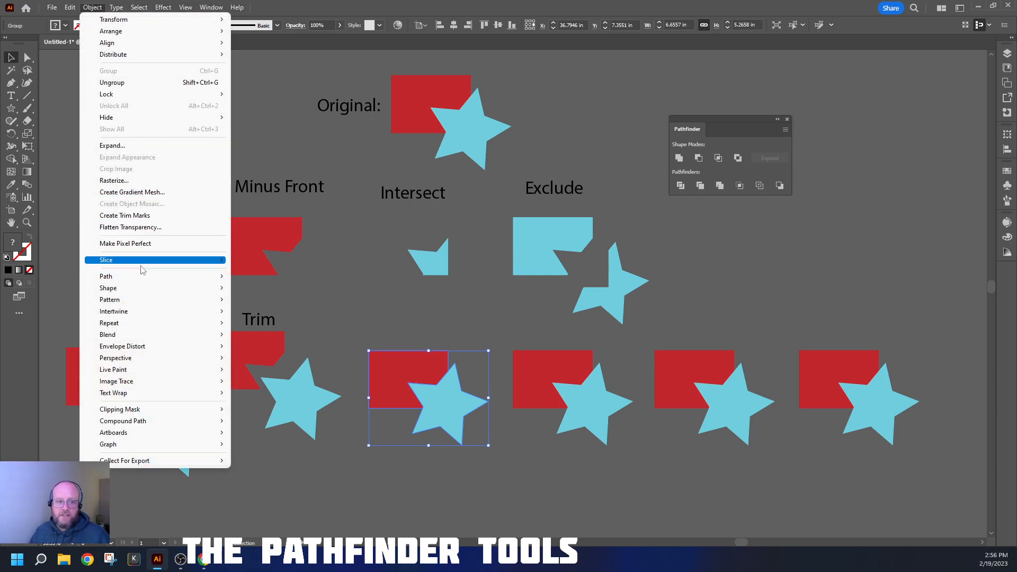
{"action": "left_click", "coordinate": [149, 83]}
{"action": "left_click", "coordinate": [480, 492]}
{"action": "left_click", "coordinate": [443, 402]}
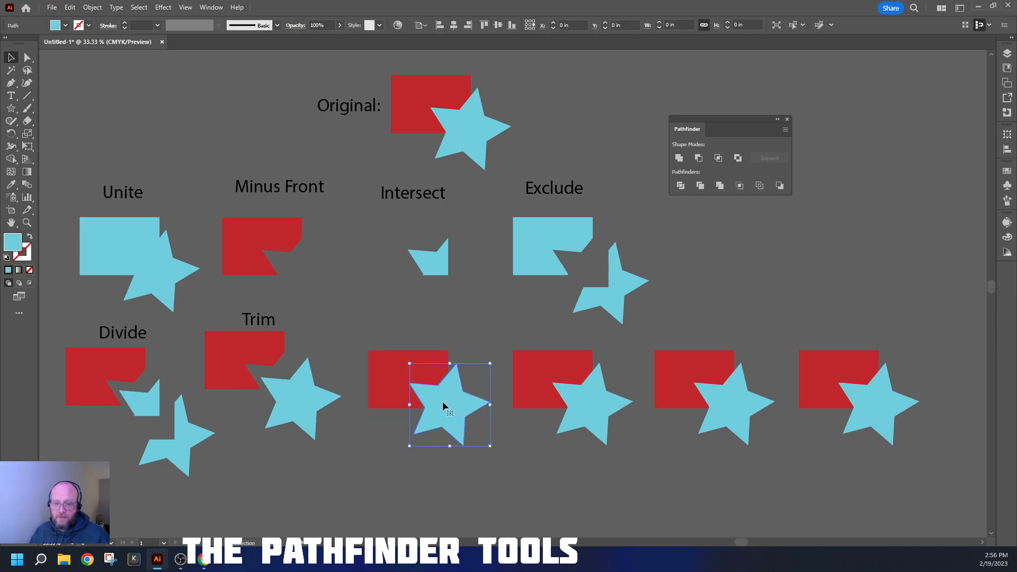
{"action": "left_click_drag", "start_coordinate": [445, 404], "coordinate": [465, 449]}
{"action": "left_click_drag", "start_coordinate": [420, 373], "coordinate": [408, 340]}
{"action": "left_click_drag", "start_coordinate": [467, 463], "coordinate": [438, 438]}
{"action": "left_click", "coordinate": [545, 498]}
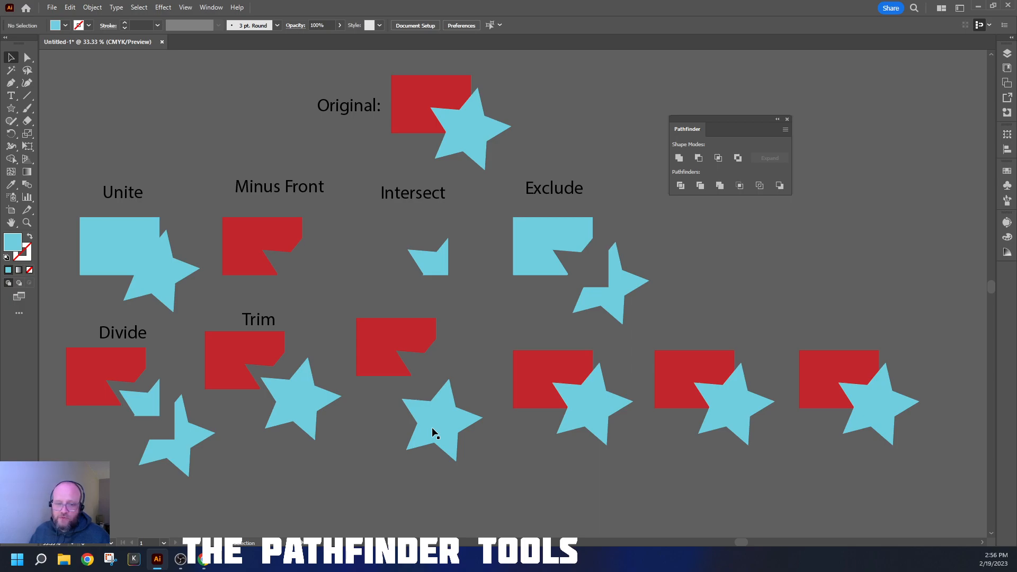
{"action": "left_click_drag", "start_coordinate": [404, 330], "coordinate": [402, 375]}
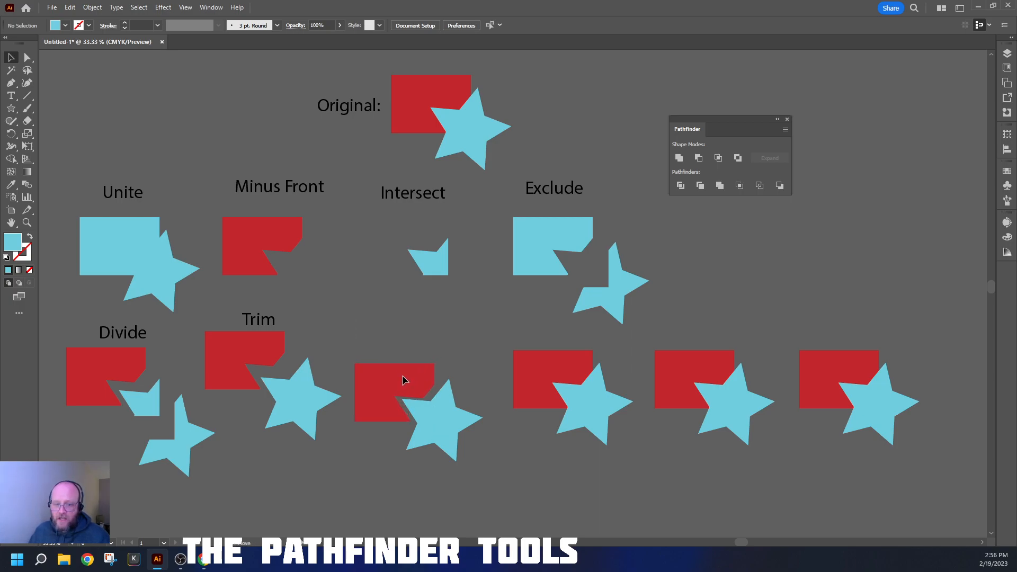
Step: Copy the "Trim" label above the merged pieces in the bottom row and change the copy's text to "Merge"
{"action": "left_click", "coordinate": [260, 320]}
{"action": "left_click_drag", "start_coordinate": [258, 323], "coordinate": [406, 344]}
{"action": "double_click", "coordinate": [405, 343]}
{"action": "type", "text": "Merge"}
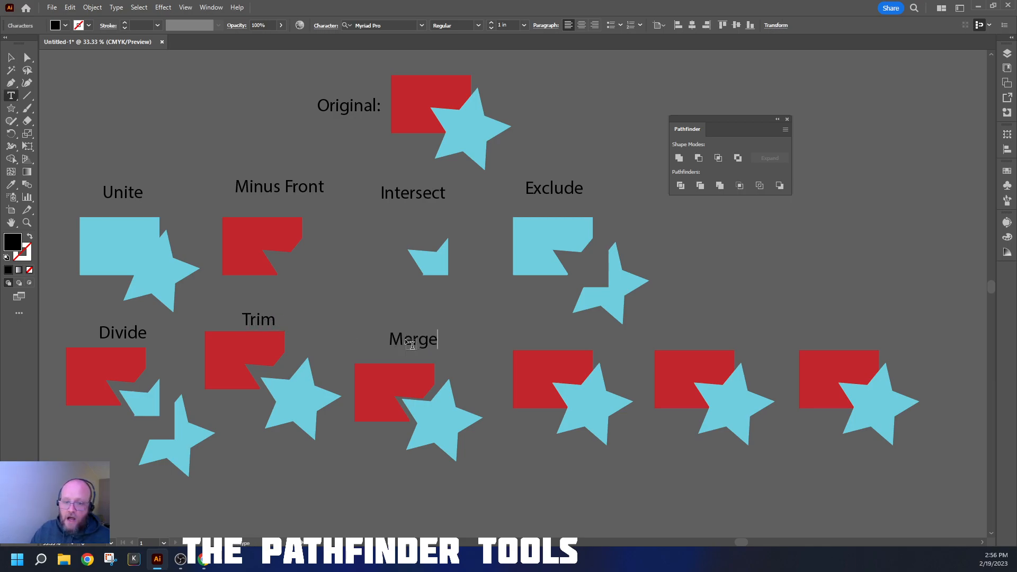
{"action": "key", "text": "Escape"}
{"action": "left_click", "coordinate": [444, 303]}
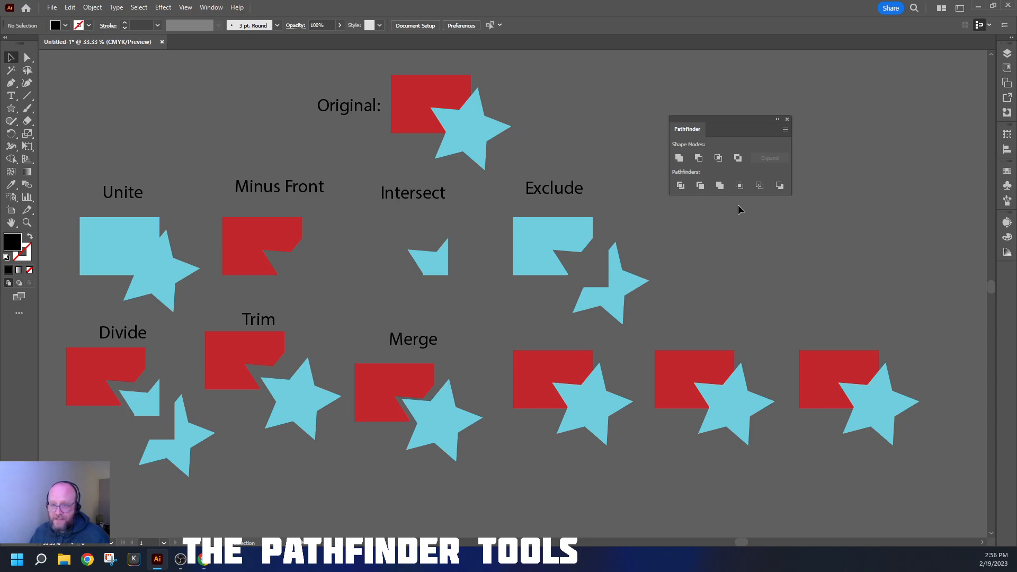
Step: Apply Crop to the fourth rectangle-and-star pair in the bottom row, and check its paths in outline view
{"action": "left_click_drag", "start_coordinate": [587, 448], "coordinate": [588, 448]}
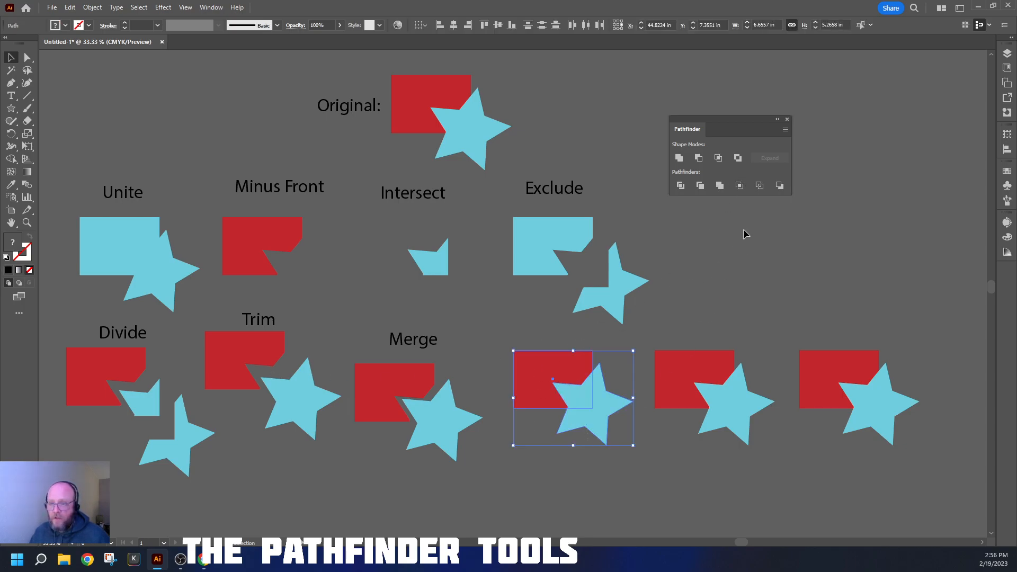
{"action": "left_click", "coordinate": [742, 189]}
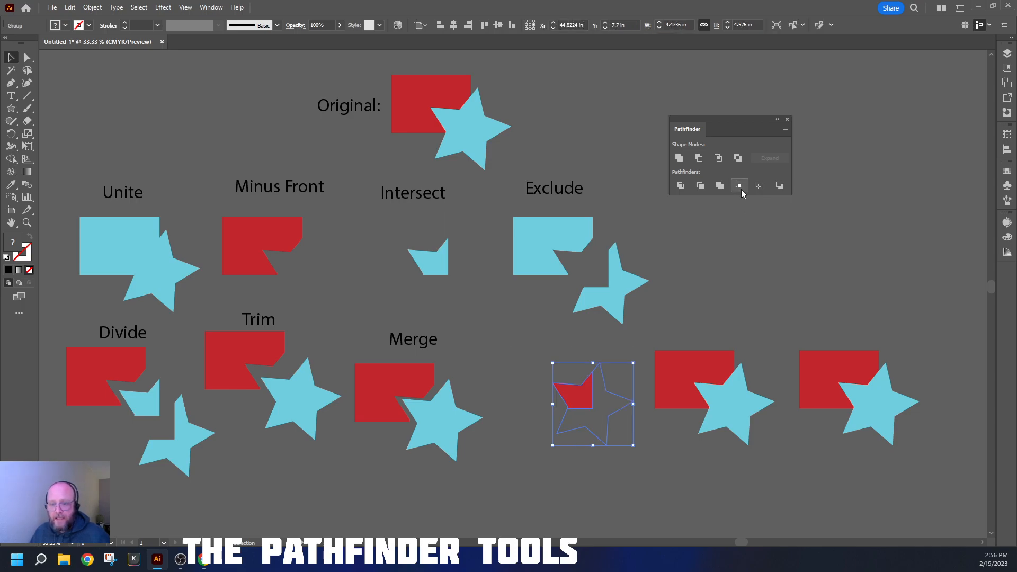
{"action": "left_click", "coordinate": [712, 262]}
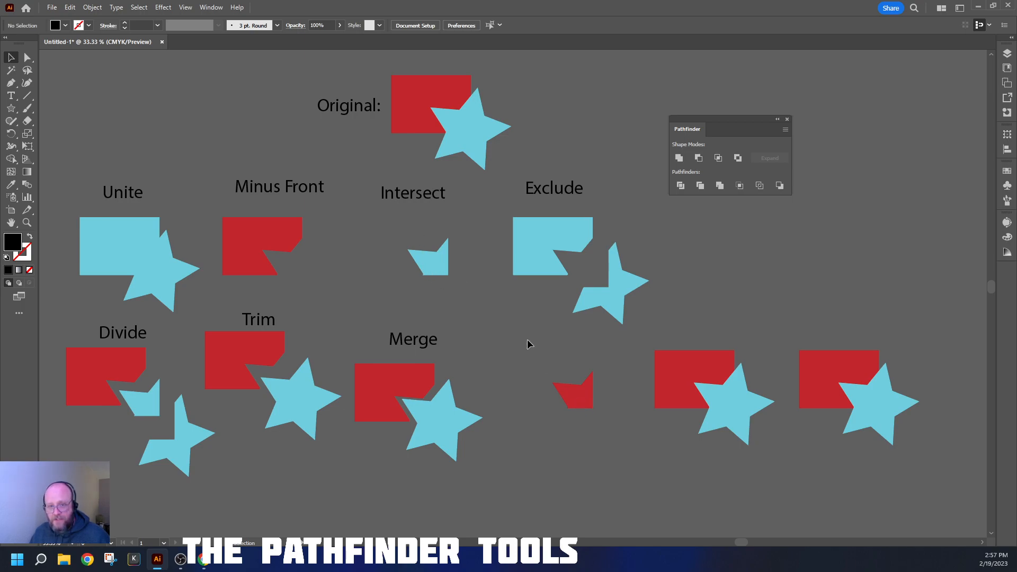
{"action": "left_click", "coordinate": [576, 393]}
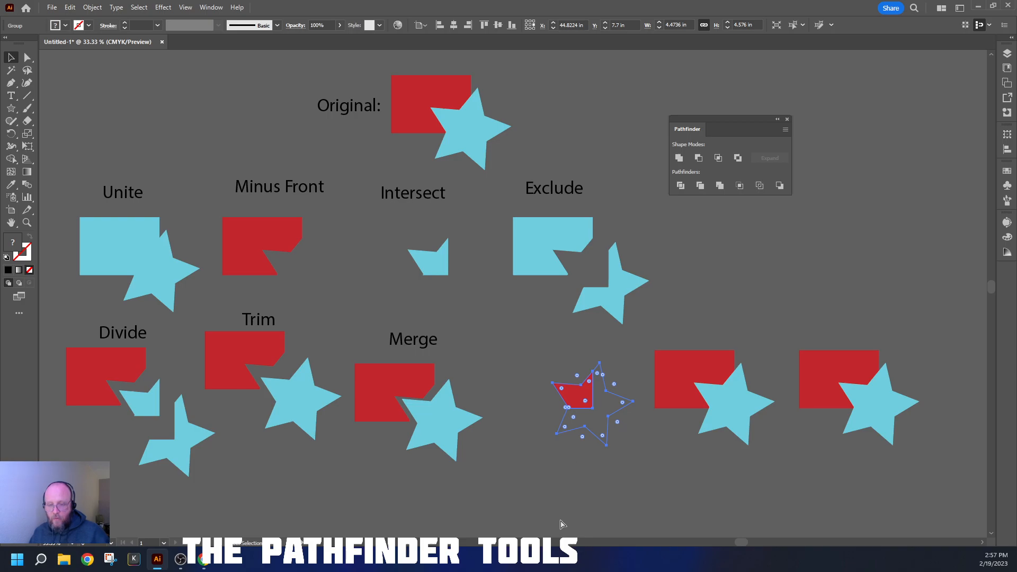
{"action": "key", "text": "ctrl+y"}
{"action": "left_click", "coordinate": [574, 459]}
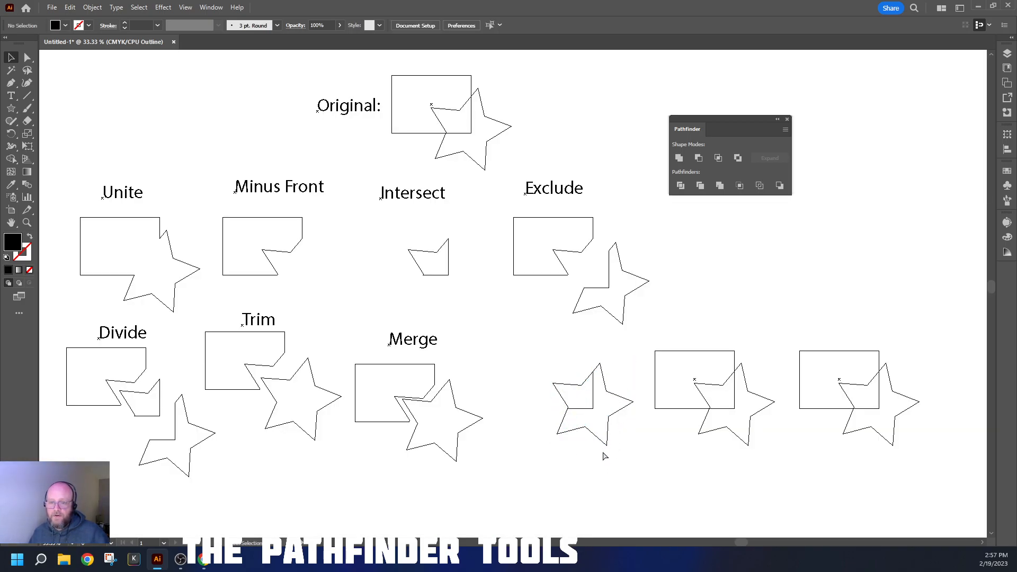
{"action": "key", "text": "ctrl+y"}
Step: Shift the cropped group slightly left and, inside the group, fill its unfilled star piece with the purple swatch
{"action": "left_click", "coordinate": [582, 395]}
{"action": "mouse_move", "coordinate": [585, 403]}
{"action": "left_mouse_down"}
{"action": "mouse_move", "coordinate": [574, 393]}
{"action": "mouse_move", "coordinate": [574, 404]}
{"action": "left_mouse_up"}
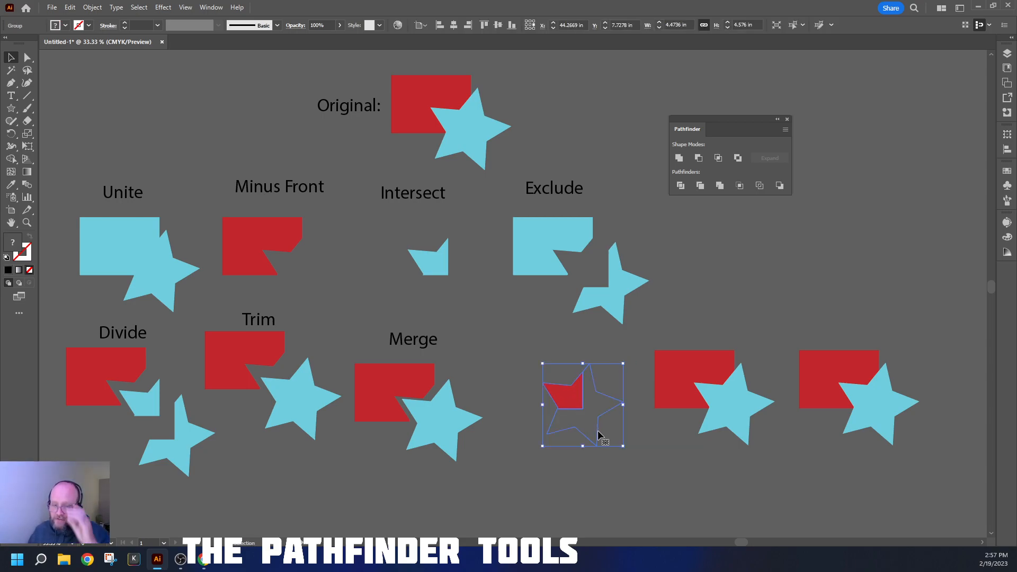
{"action": "left_click", "coordinate": [602, 396]}
{"action": "left_click", "coordinate": [599, 400]}
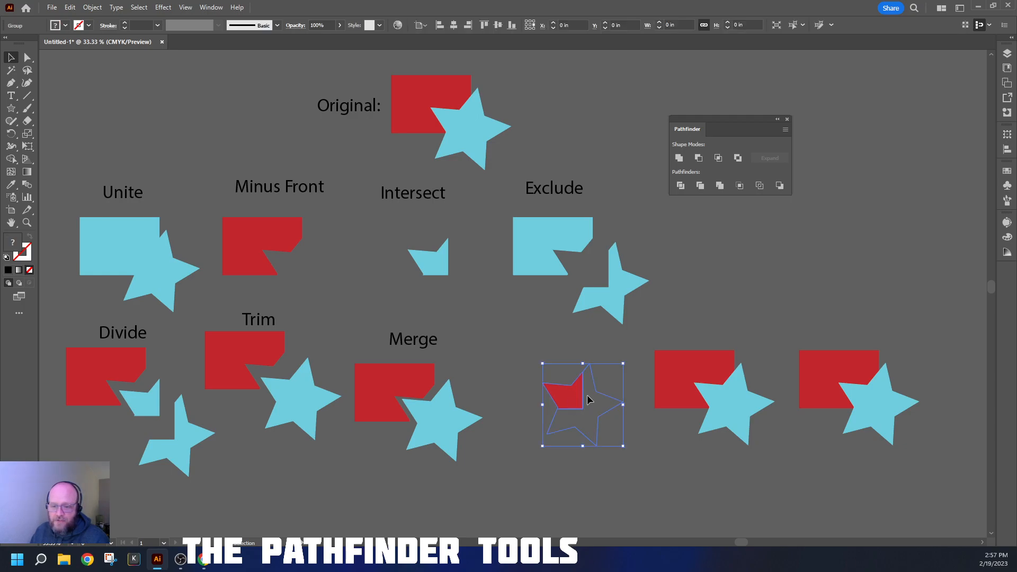
{"action": "double_click", "coordinate": [599, 397]}
{"action": "left_click", "coordinate": [599, 397]}
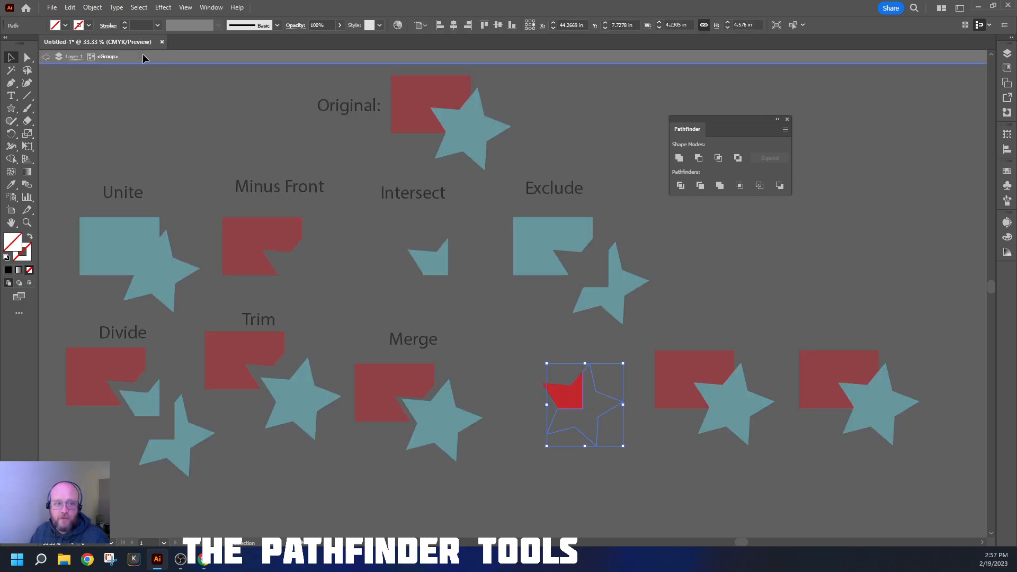
{"action": "left_click", "coordinate": [66, 25]}
{"action": "left_click", "coordinate": [74, 43]}
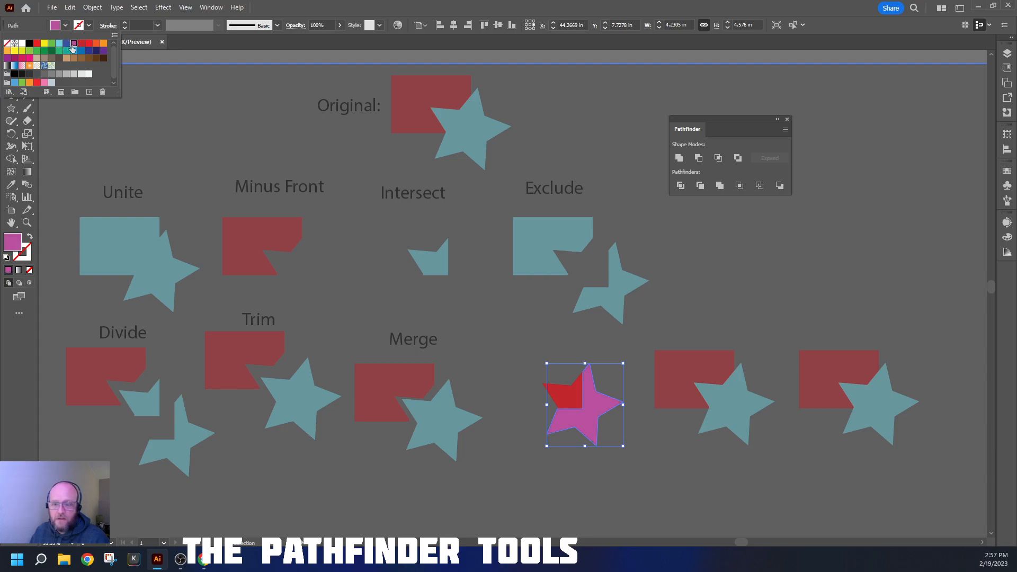
{"action": "double_click", "coordinate": [601, 488]}
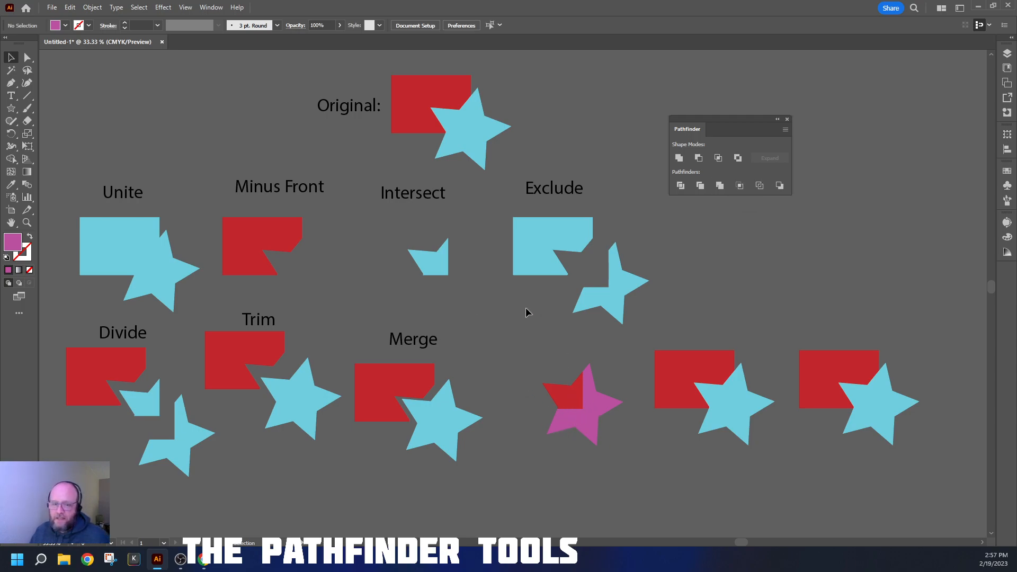
Step: Copy the "Merge" label above the cropped star in the bottom row and change the copy's text to "Crop"
{"action": "left_click", "coordinate": [403, 347]}
{"action": "left_click_drag", "start_coordinate": [403, 347], "coordinate": [552, 345]}
{"action": "key", "text": "t"}
{"action": "double_click", "coordinate": [552, 346]}
{"action": "type", "text": "Crop"}
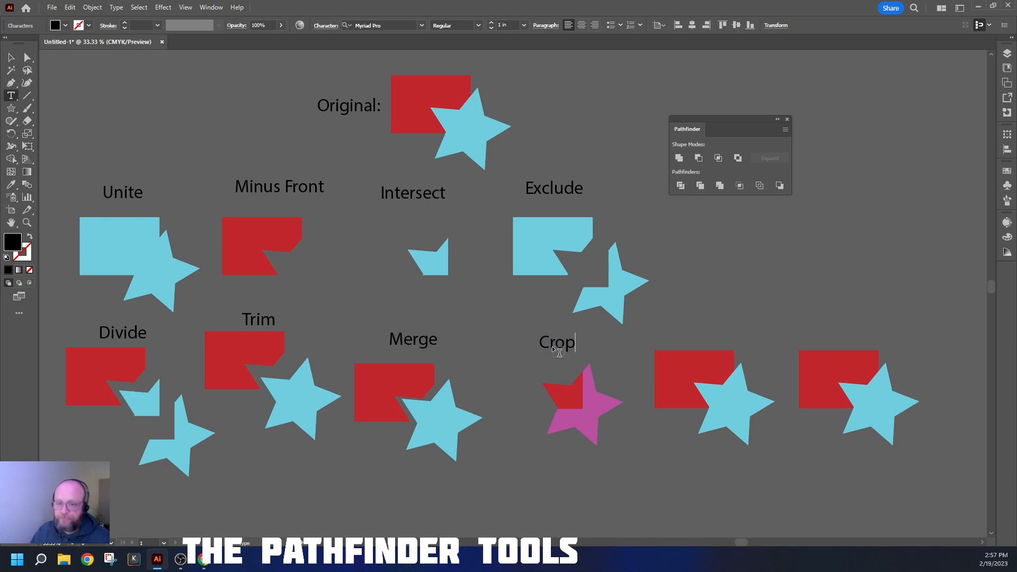
{"action": "key", "text": "Escape"}
{"action": "left_click", "coordinate": [660, 464]}
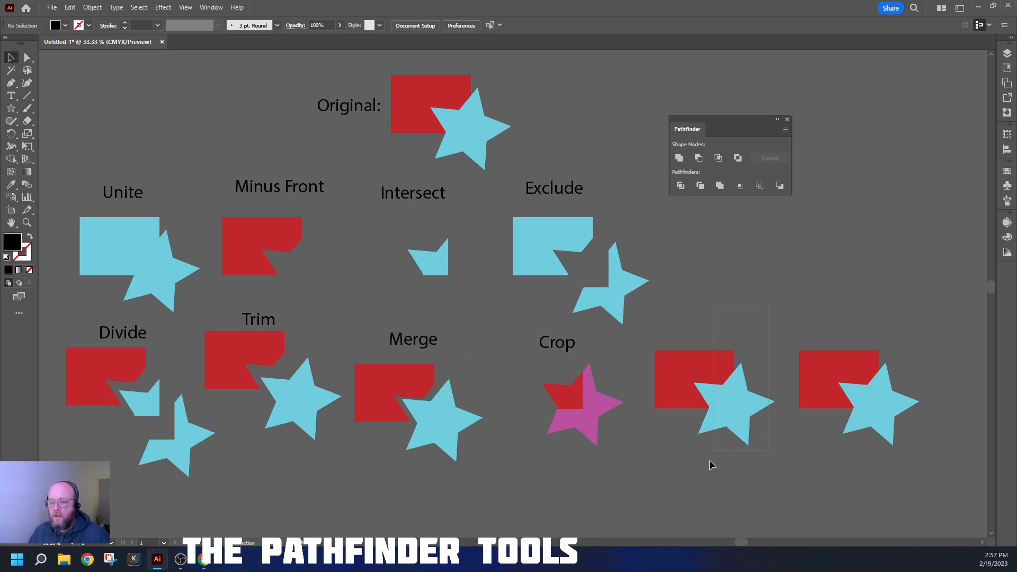
Step: Apply the Outline pathfinder to the fifth rectangle-and-star pair in the bottom row, and check its paths in outline view
{"action": "left_click_drag", "start_coordinate": [677, 485], "coordinate": [681, 480]}
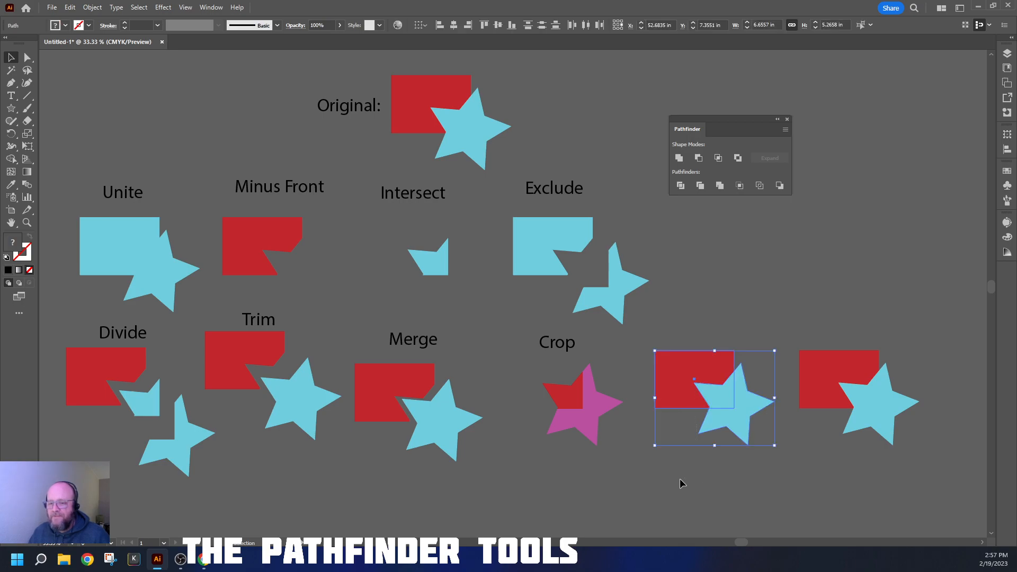
{"action": "left_click", "coordinate": [759, 188]}
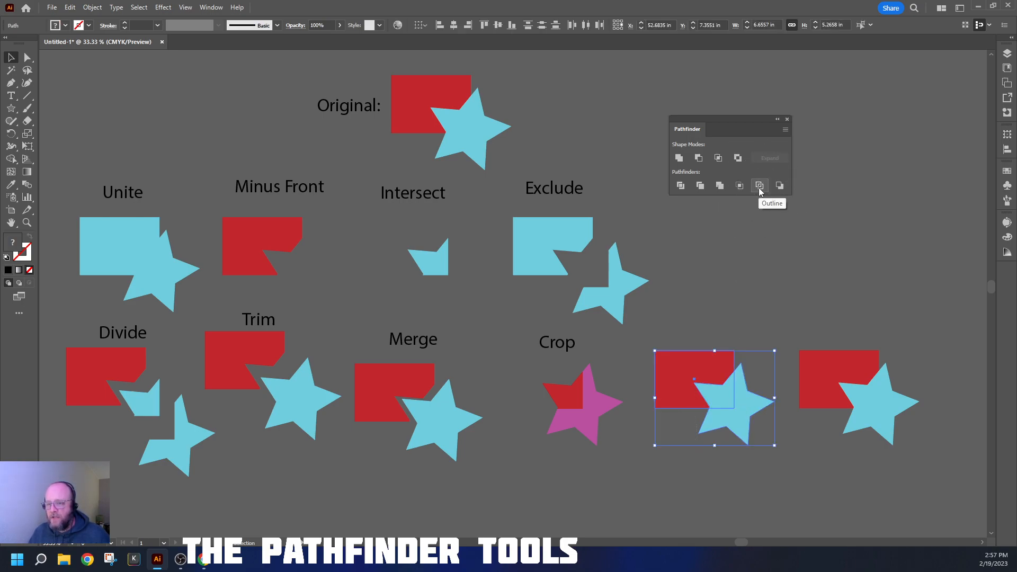
{"action": "left_click", "coordinate": [758, 187]}
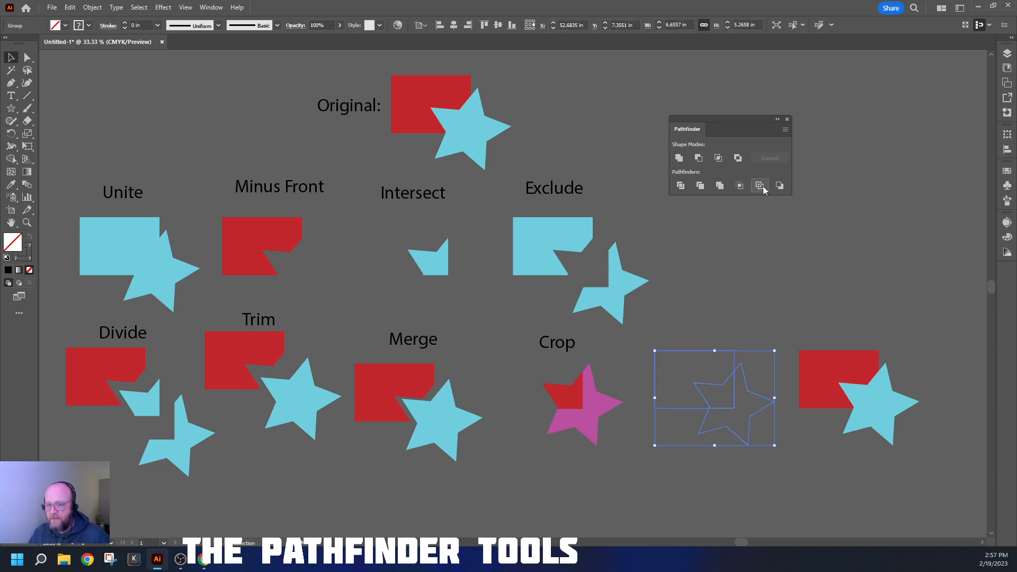
{"action": "left_click", "coordinate": [734, 294]}
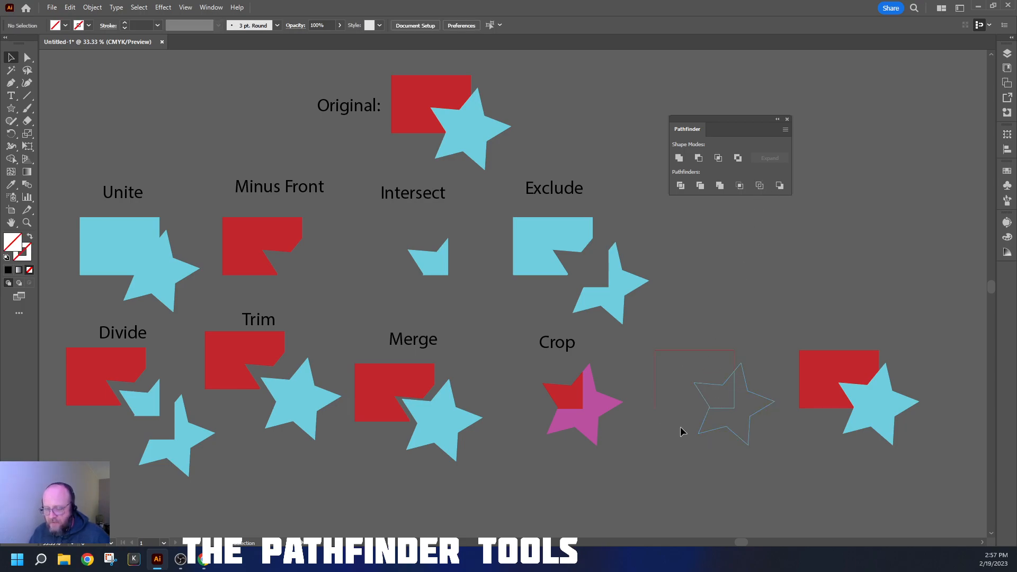
{"action": "left_click", "coordinate": [678, 353]}
{"action": "left_click", "coordinate": [701, 315]}
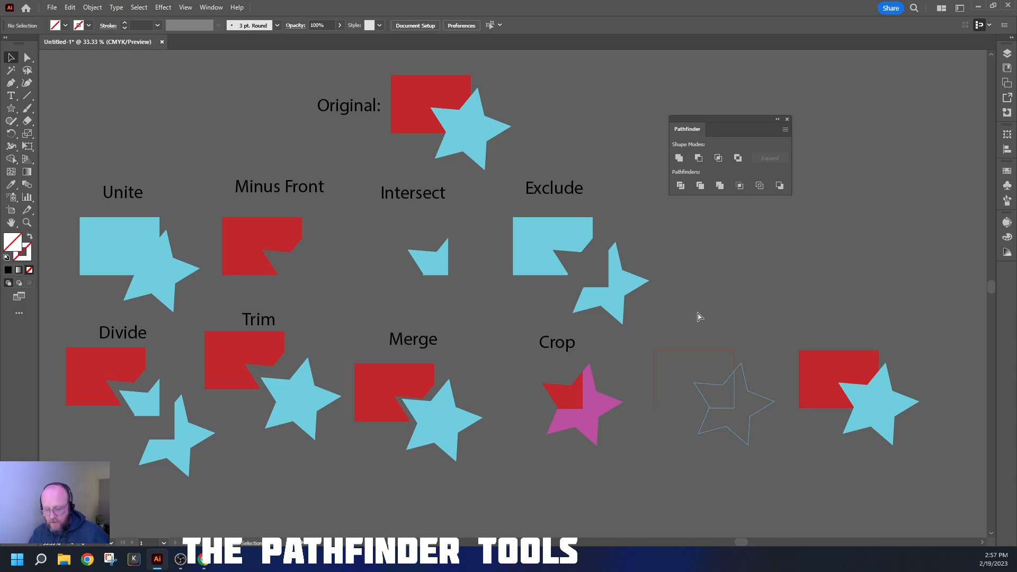
{"action": "key", "text": "ctrl+y"}
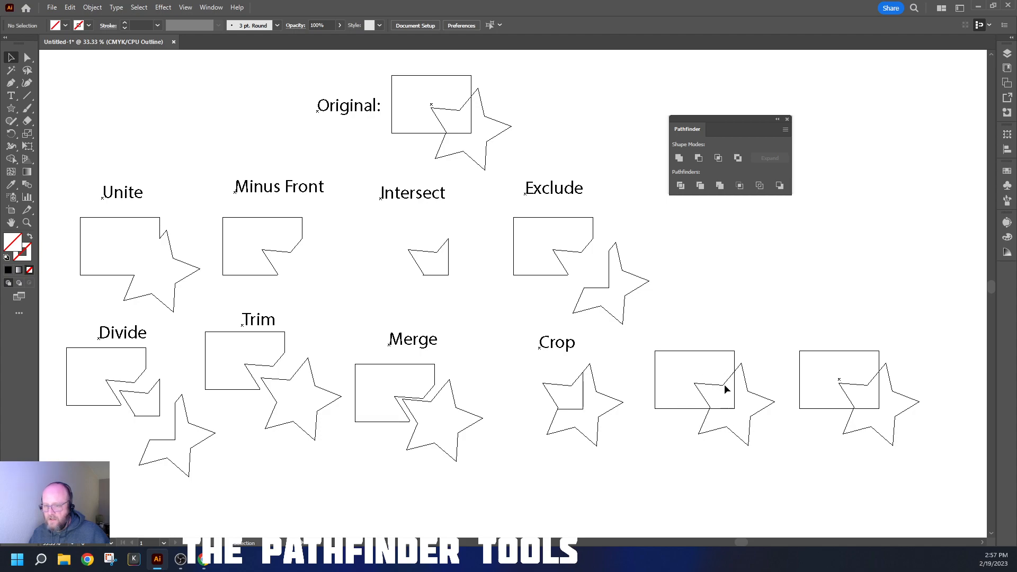
{"action": "key", "text": "ctrl+y"}
Step: Ungroup the outlined rectangle-and-star result beside the cropped star
{"action": "key", "text": "z"}
{"action": "left_click_drag", "start_coordinate": [606, 472], "coordinate": [696, 428]}
{"action": "left_click_drag", "start_coordinate": [773, 396], "coordinate": [515, 418]}
{"action": "left_click", "coordinate": [11, 57]}
{"action": "left_click", "coordinate": [523, 279]}
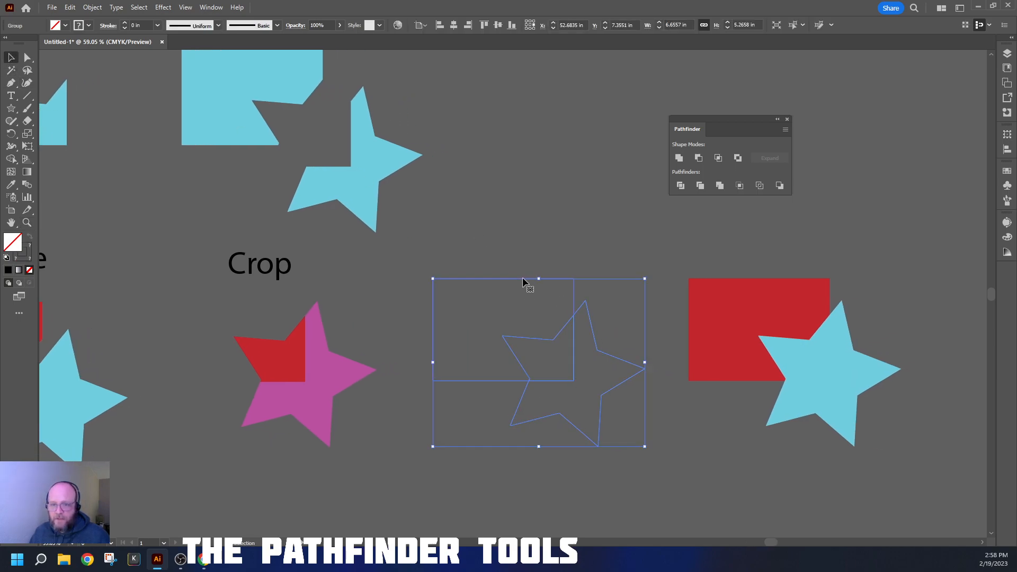
{"action": "left_click", "coordinate": [92, 7]}
{"action": "left_click", "coordinate": [123, 84]}
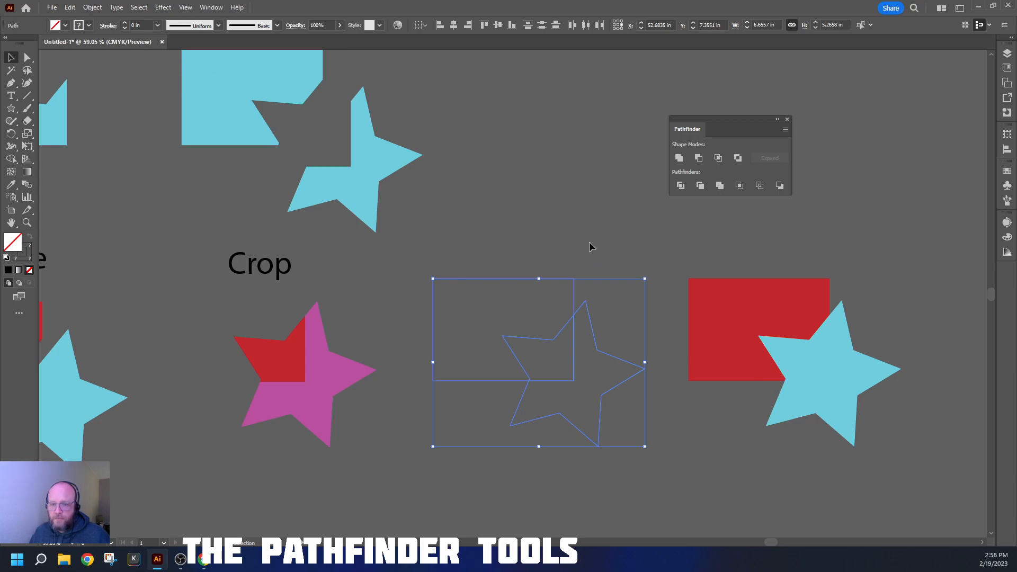
{"action": "left_click", "coordinate": [510, 274]}
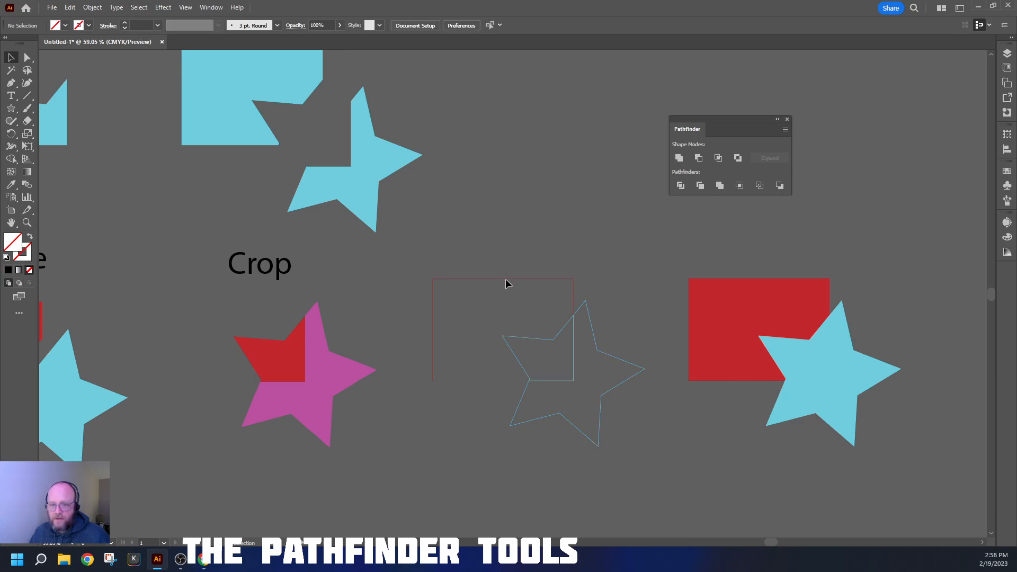
Step: Move the red rectangle outline up and slightly left, and the open star outline down and right, to separate the pieces
{"action": "left_click", "coordinate": [507, 279]}
{"action": "left_click_drag", "start_coordinate": [507, 279], "coordinate": [498, 236]}
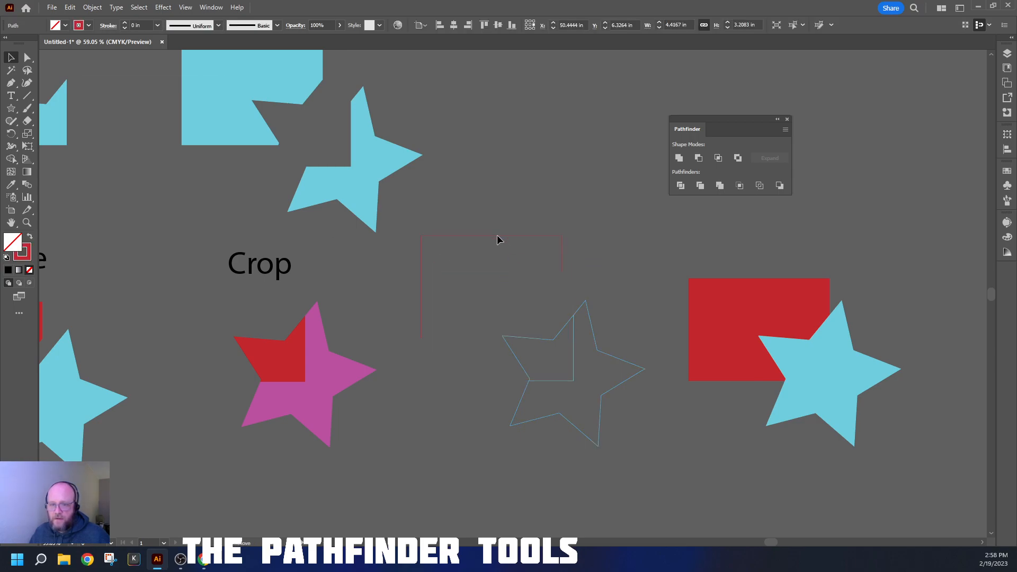
{"action": "left_click", "coordinate": [618, 290]}
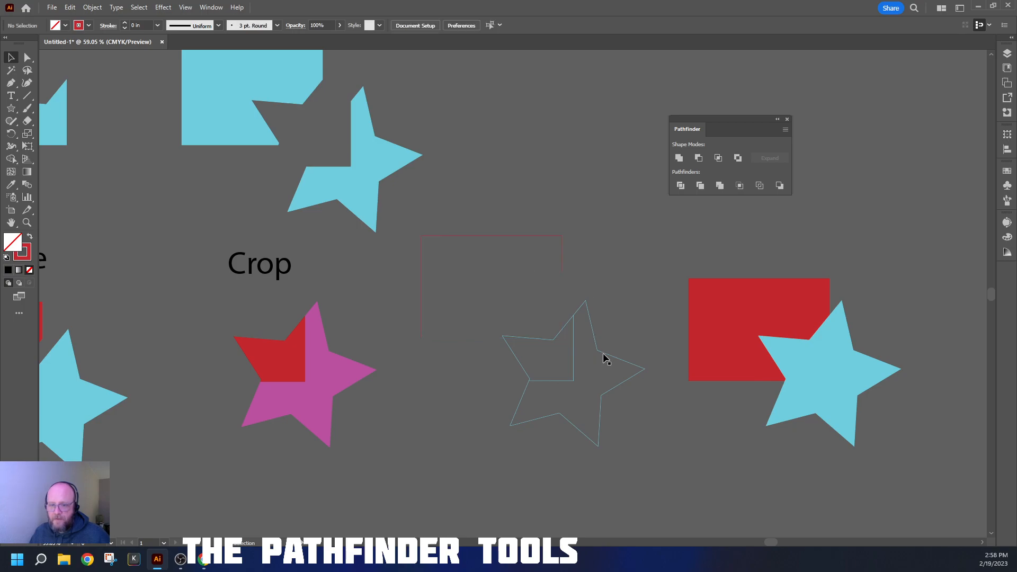
{"action": "left_click", "coordinate": [615, 370]}
{"action": "left_click_drag", "start_coordinate": [618, 363], "coordinate": [650, 376]}
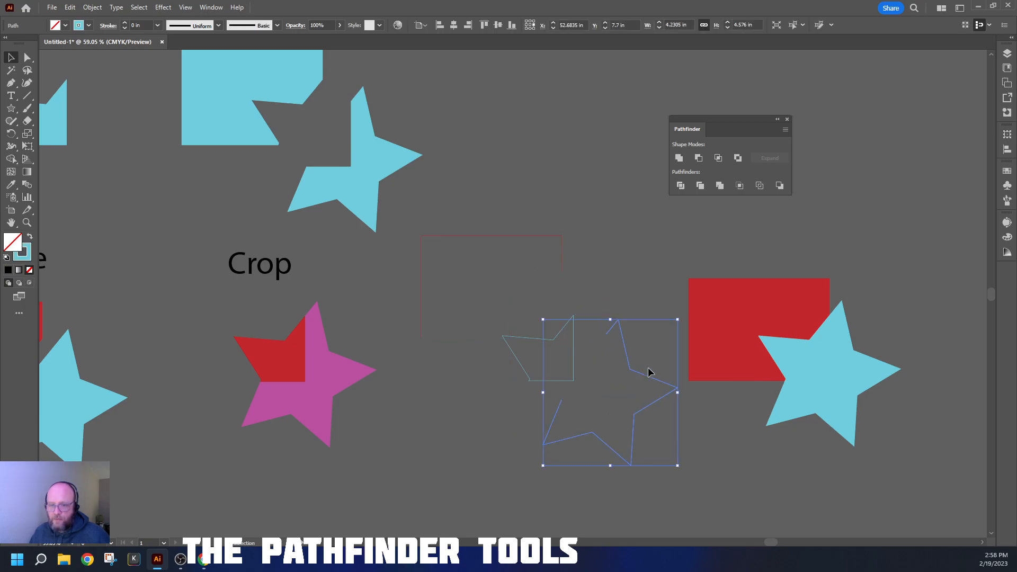
{"action": "left_click", "coordinate": [617, 251]}
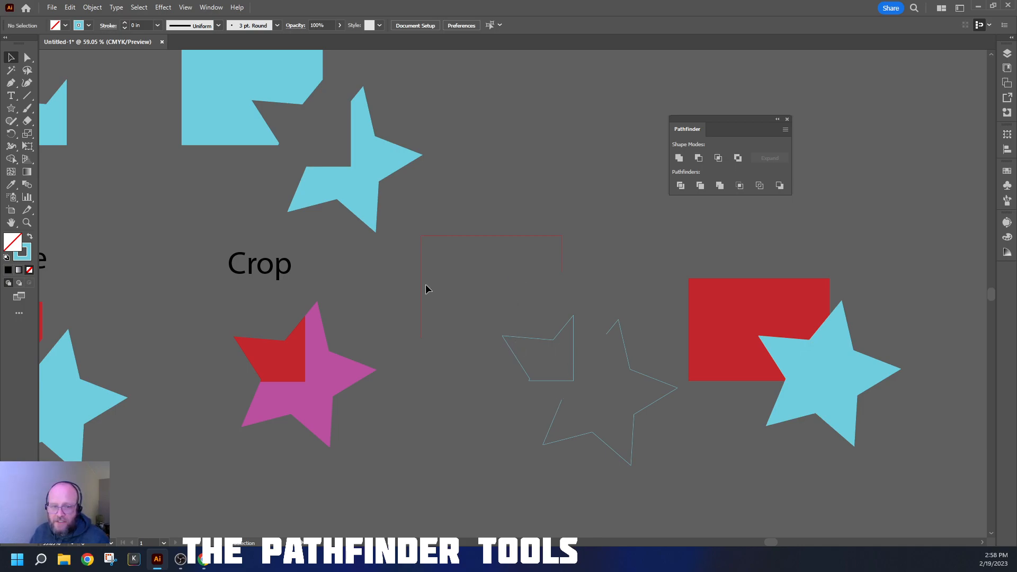
Step: Nudge the red rectangle outline down, closer to the star outlines
{"action": "left_click", "coordinate": [509, 236]}
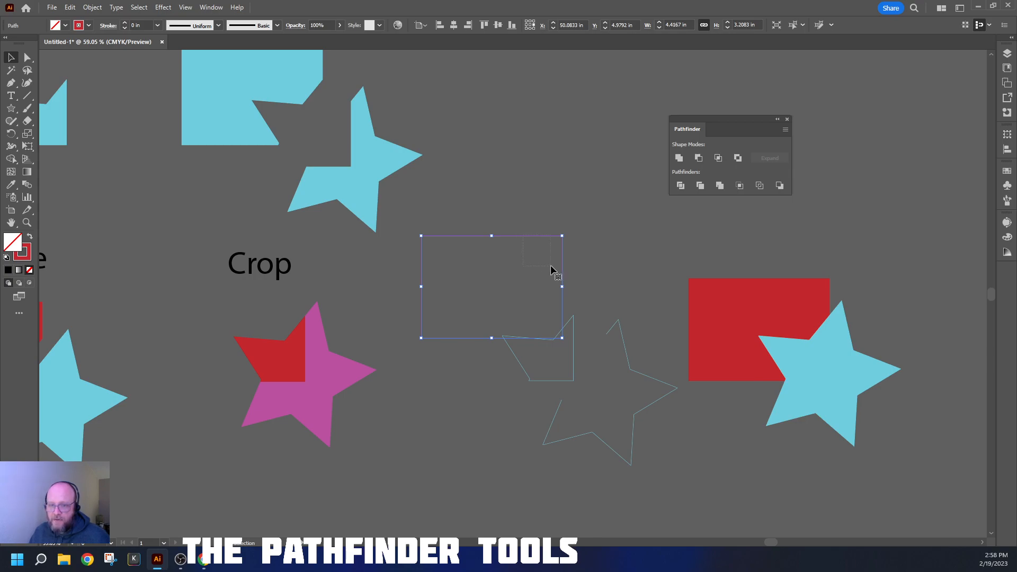
{"action": "key", "text": "Down"}
{"action": "key", "text": "Down"}
{"action": "key", "text": "Down"}
{"action": "key", "text": "Down"}
{"action": "key", "text": "Down"}
{"action": "key", "text": "Down"}
{"action": "key", "text": "Down"}
{"action": "key", "text": "Down"}
{"action": "key", "text": "Down"}
{"action": "key", "text": "Down"}
{"action": "key", "text": "Down"}
{"action": "key", "text": "Down"}
{"action": "key", "text": "Down"}
{"action": "key", "text": "Down"}
{"action": "key", "text": "Down"}
{"action": "key", "text": "Down"}
{"action": "key", "text": "Down"}
{"action": "key", "text": "Down"}
{"action": "key", "text": "Down"}
{"action": "key", "text": "Down"}
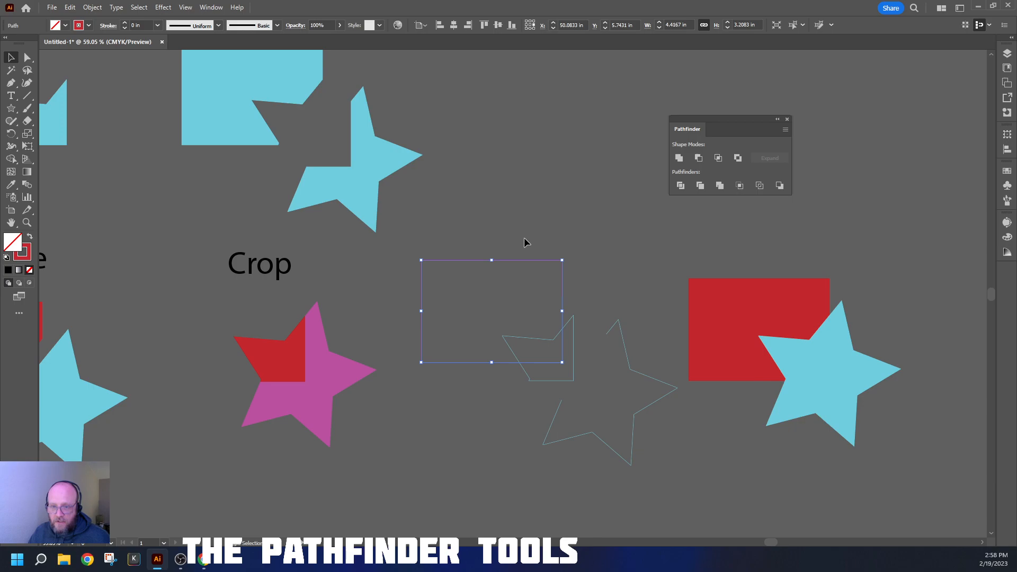
{"action": "left_click", "coordinate": [549, 239]}
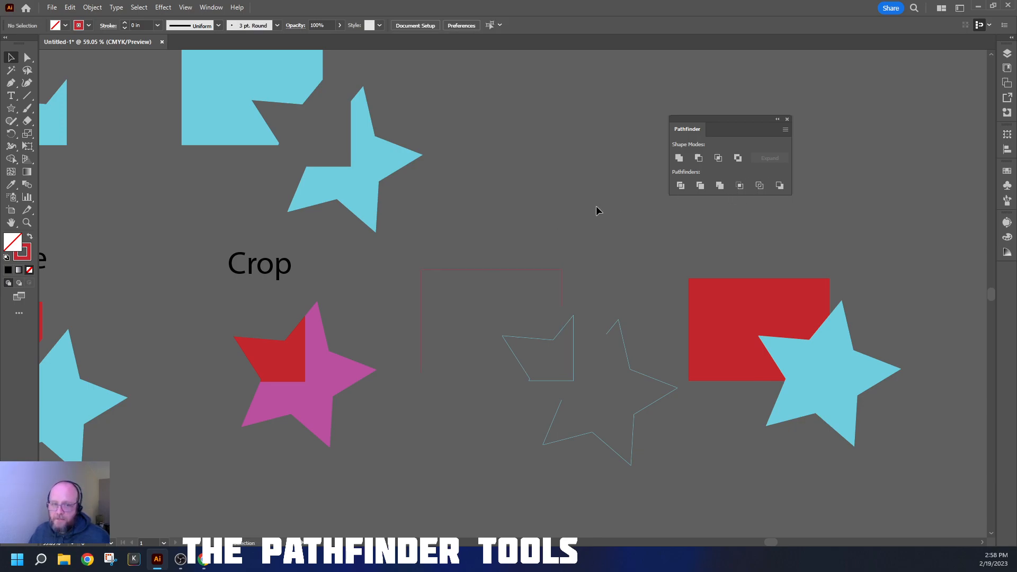
Step: Copy the "Crop" label above the separated outline pieces and change the copy's text to "Outline"
{"action": "left_click", "coordinate": [247, 264]}
{"action": "left_click_drag", "start_coordinate": [247, 263], "coordinate": [510, 239]}
{"action": "double_click", "coordinate": [510, 239]}
{"action": "key", "text": "ctrl+a"}
{"action": "type", "text": "Outline"}
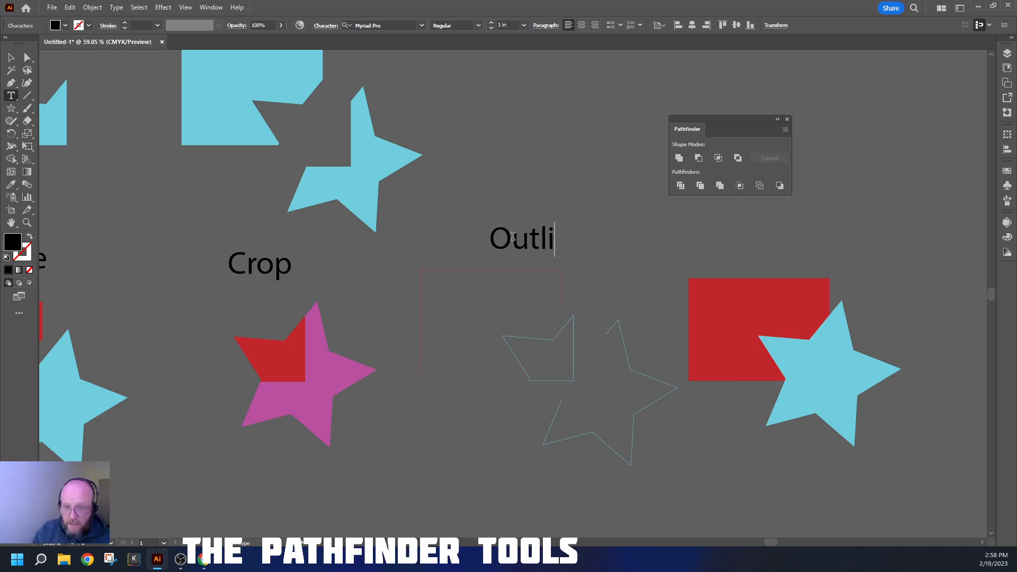
{"action": "key", "text": "Escape"}
{"action": "key", "text": "ctrl+minus"}
{"action": "key", "text": "ctrl+minus"}
{"action": "left_click_drag", "start_coordinate": [481, 227], "coordinate": [608, 266]}
{"action": "key", "text": "Escape"}
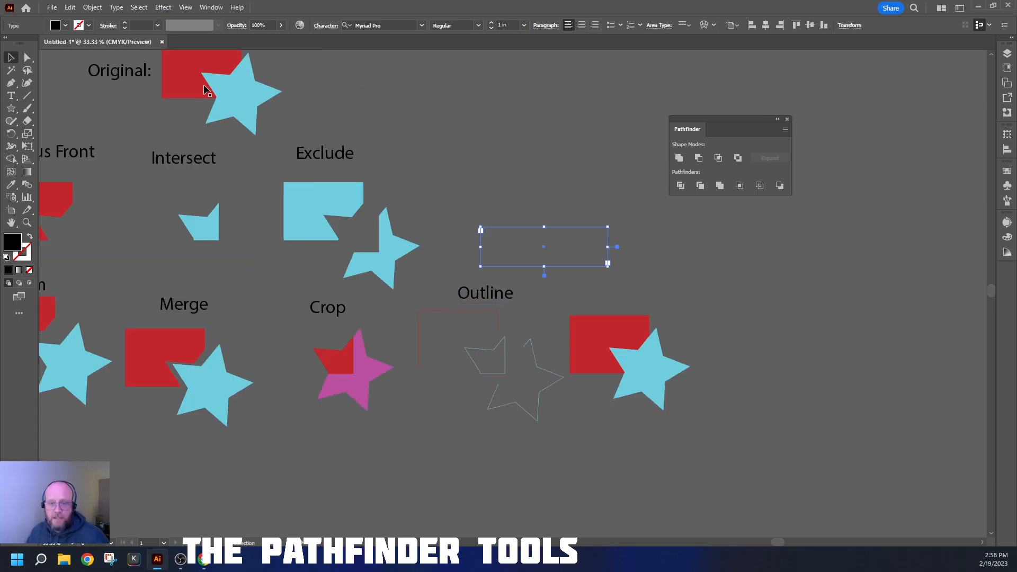
{"action": "key", "text": "Delete"}
Step: Apply the Minus Back pathfinder to the last rectangle-and-star pair in the bottom row
{"action": "left_click_drag", "start_coordinate": [459, 126], "coordinate": [698, 165]}
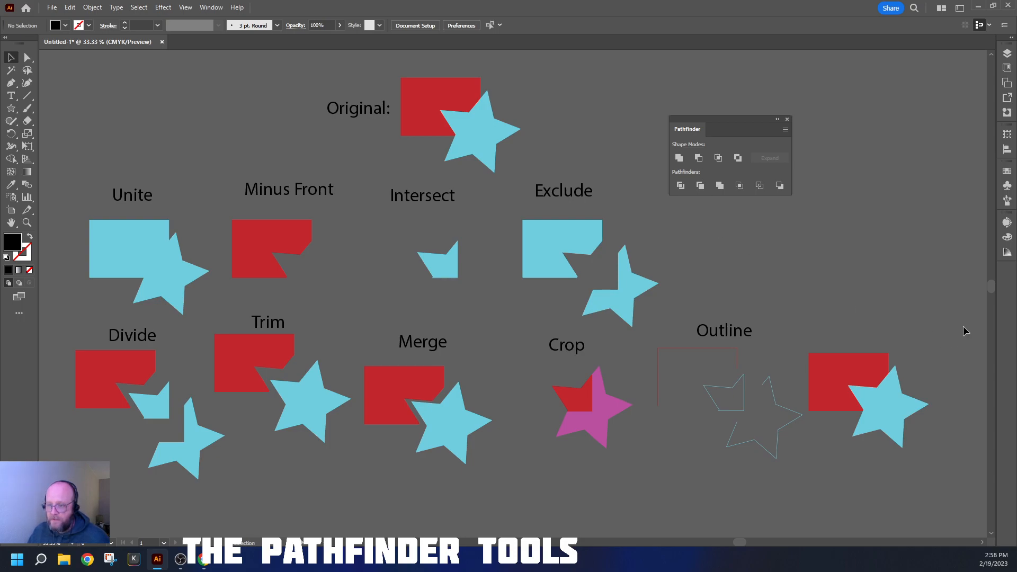
{"action": "left_click_drag", "start_coordinate": [861, 502], "coordinate": [859, 502]}
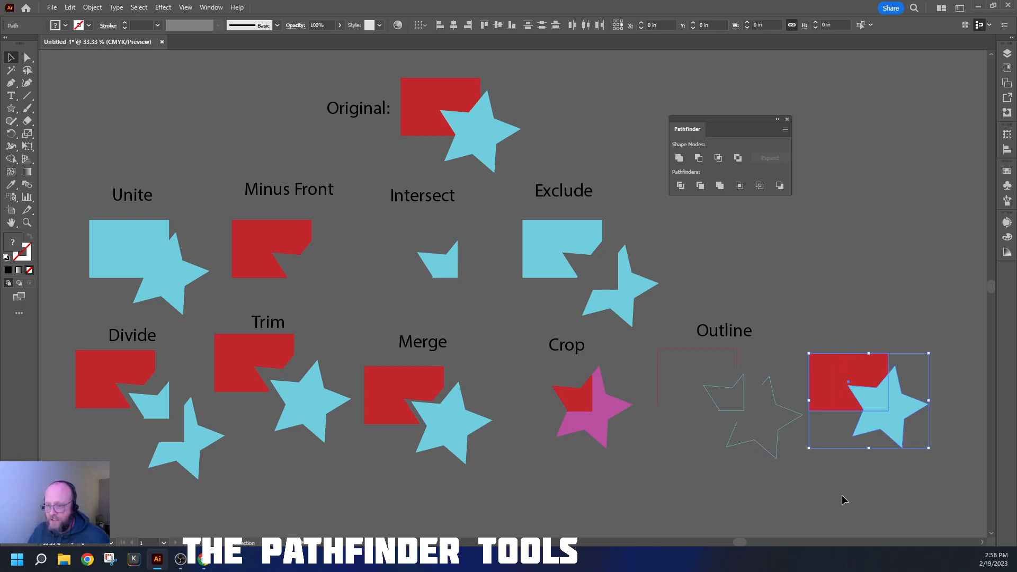
{"action": "left_click", "coordinate": [780, 186]}
{"action": "left_click", "coordinate": [900, 332]}
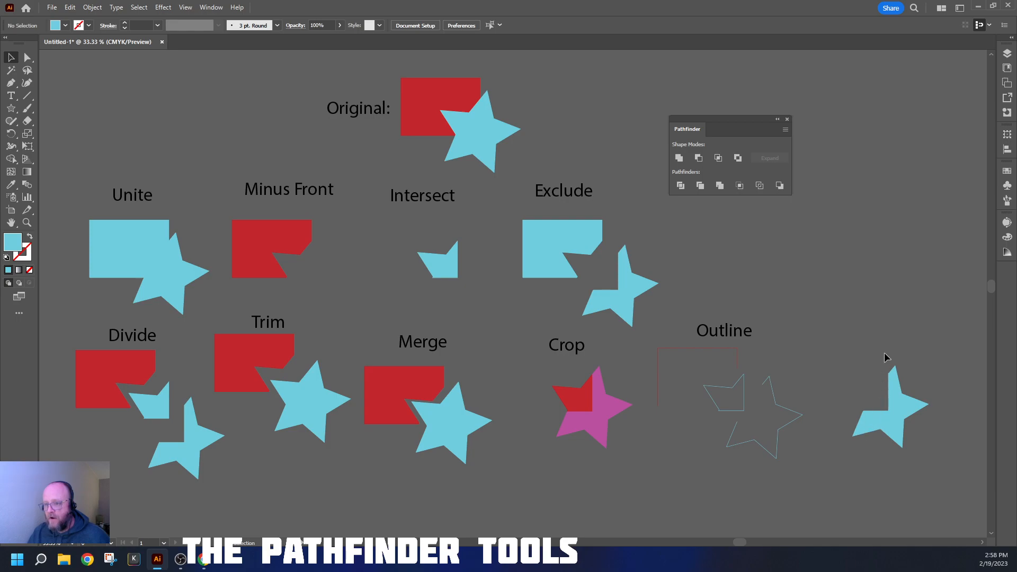
Step: Copy the "Outline" label above the last star piece in the bottom row and change the copy's text to "Minus Back"
{"action": "left_click", "coordinate": [731, 332]}
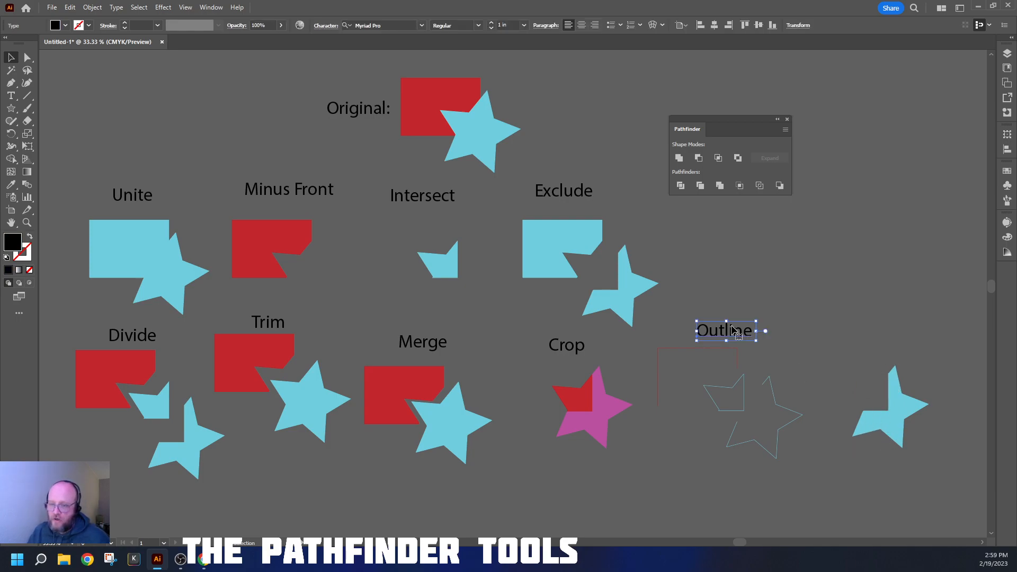
{"action": "left_click_drag", "start_coordinate": [731, 331], "coordinate": [874, 328]}
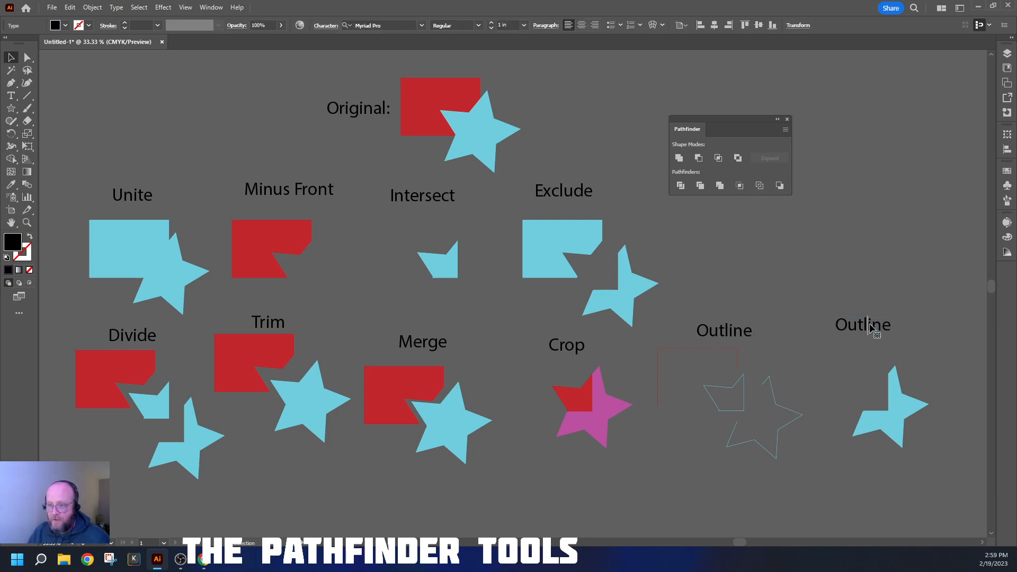
{"action": "double_click", "coordinate": [874, 328]}
{"action": "type", "text": "Minus Back"}
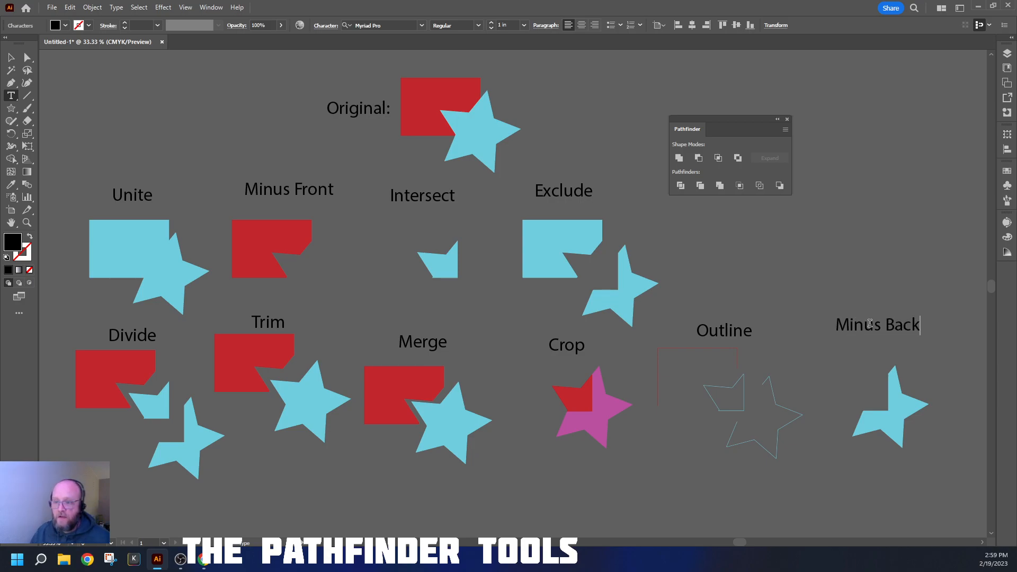
{"action": "key", "text": "Escape"}
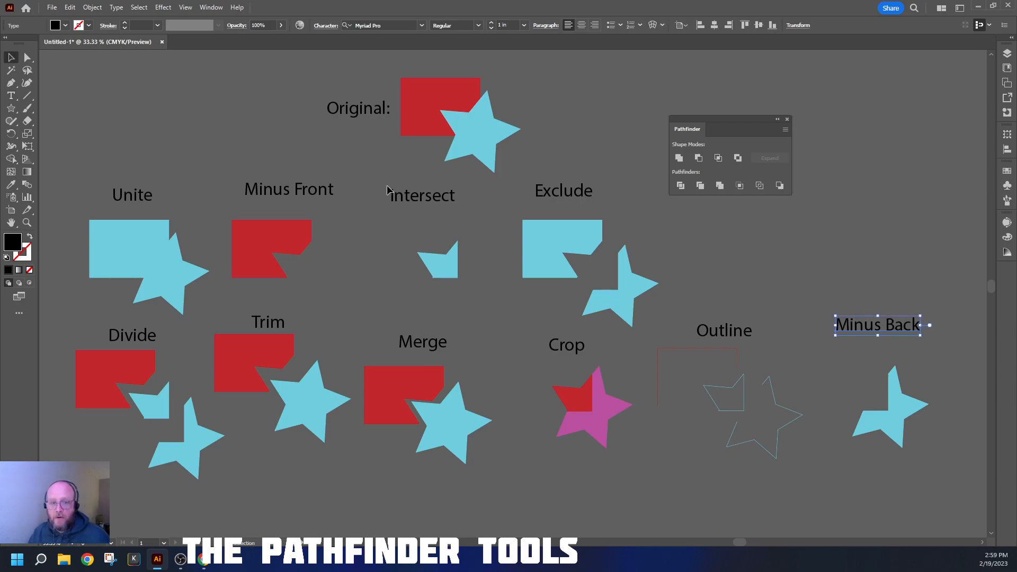
{"action": "left_click", "coordinate": [291, 193]}
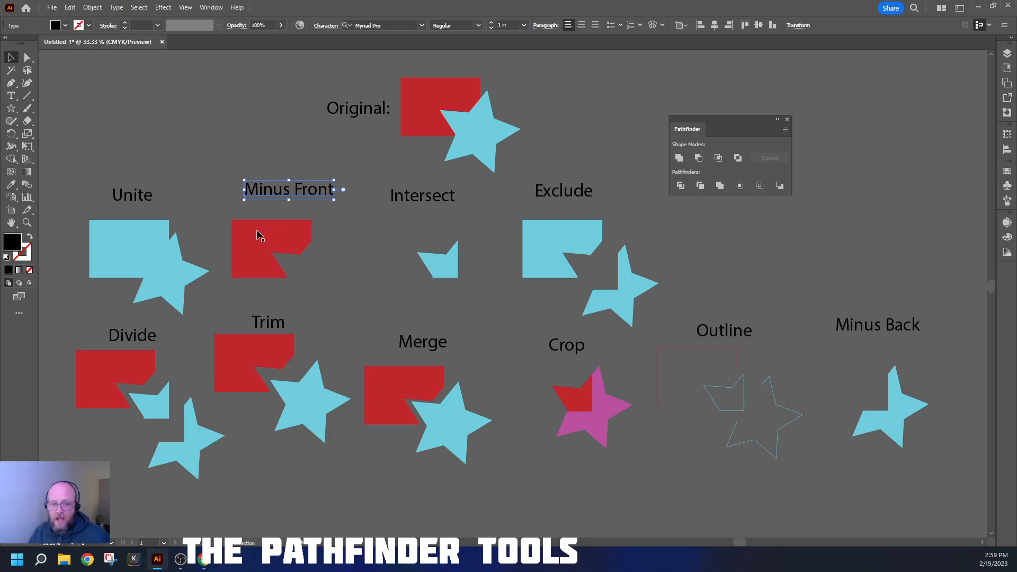
{"action": "left_click", "coordinate": [879, 356]}
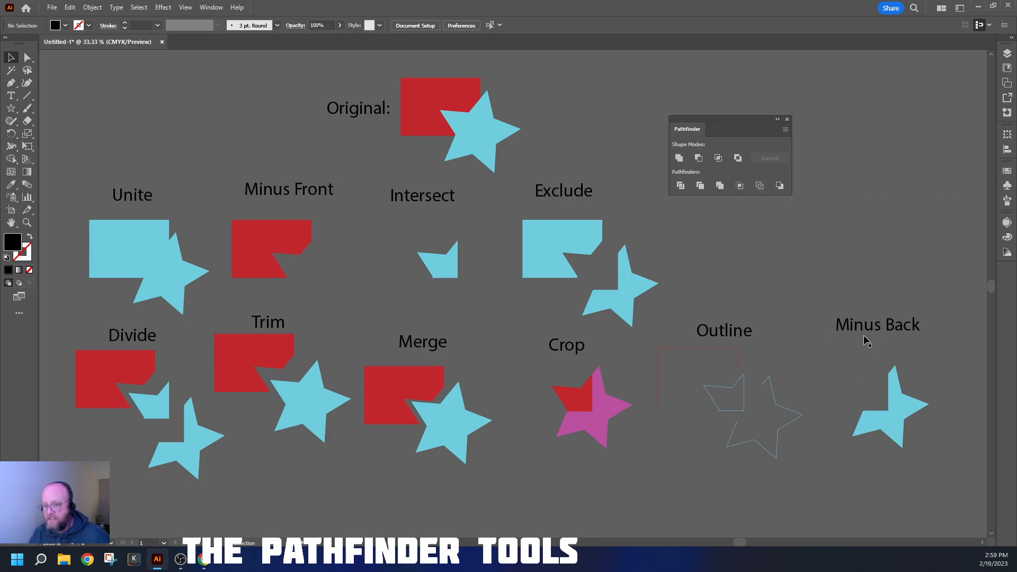